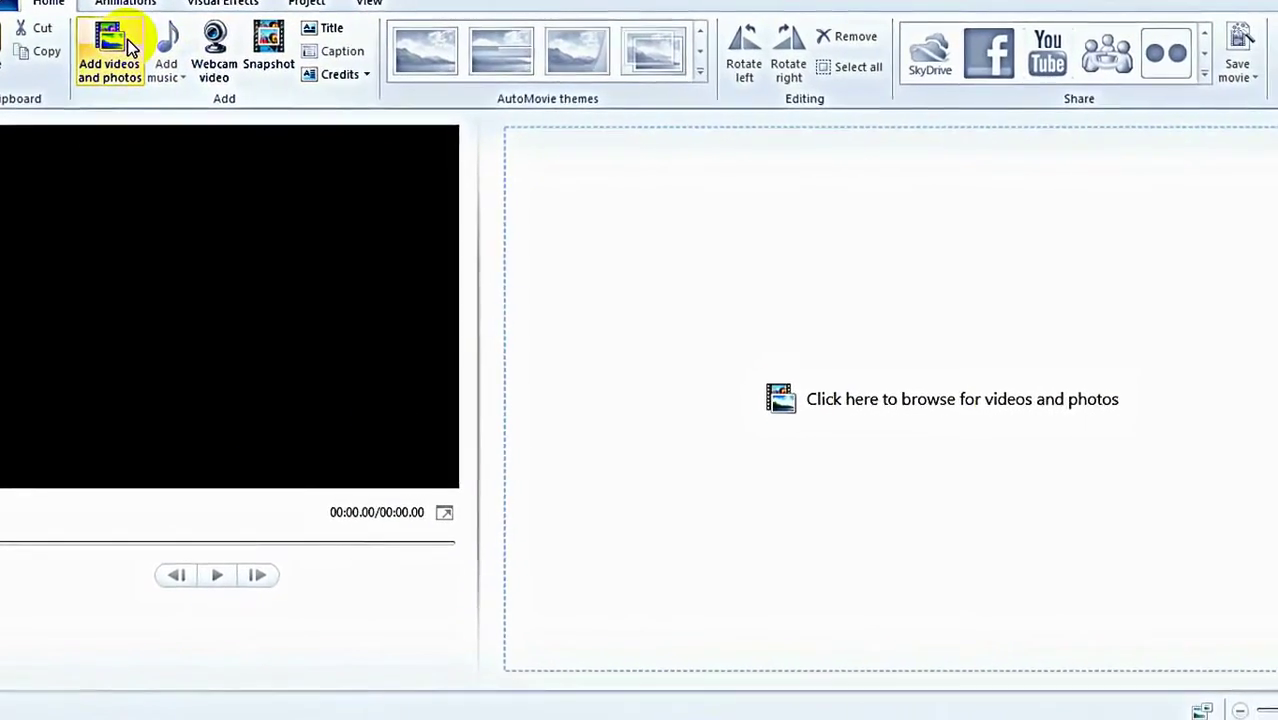
Add all eight wallpaper images from the mac folder, making a 56-second movie
{"action": "left_click", "coordinate": [127, 40]}
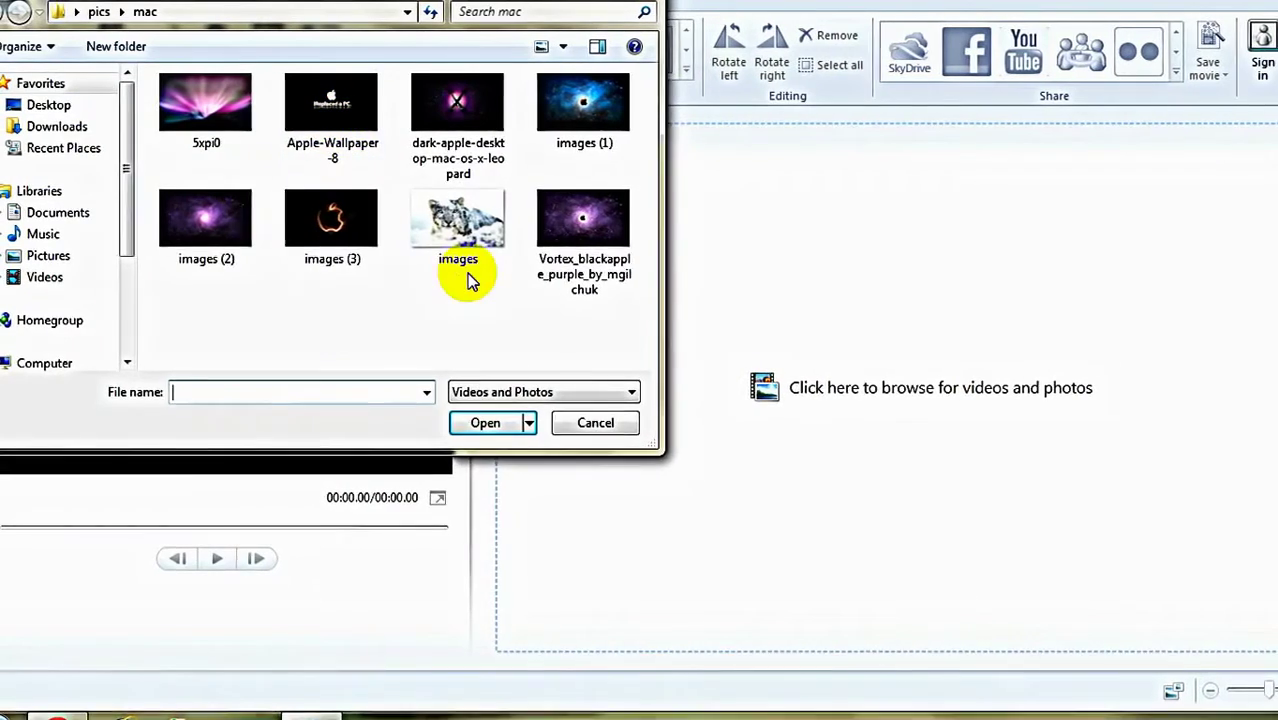
{"action": "left_click_drag", "start_coordinate": [636, 337], "coordinate": [14, 44]}
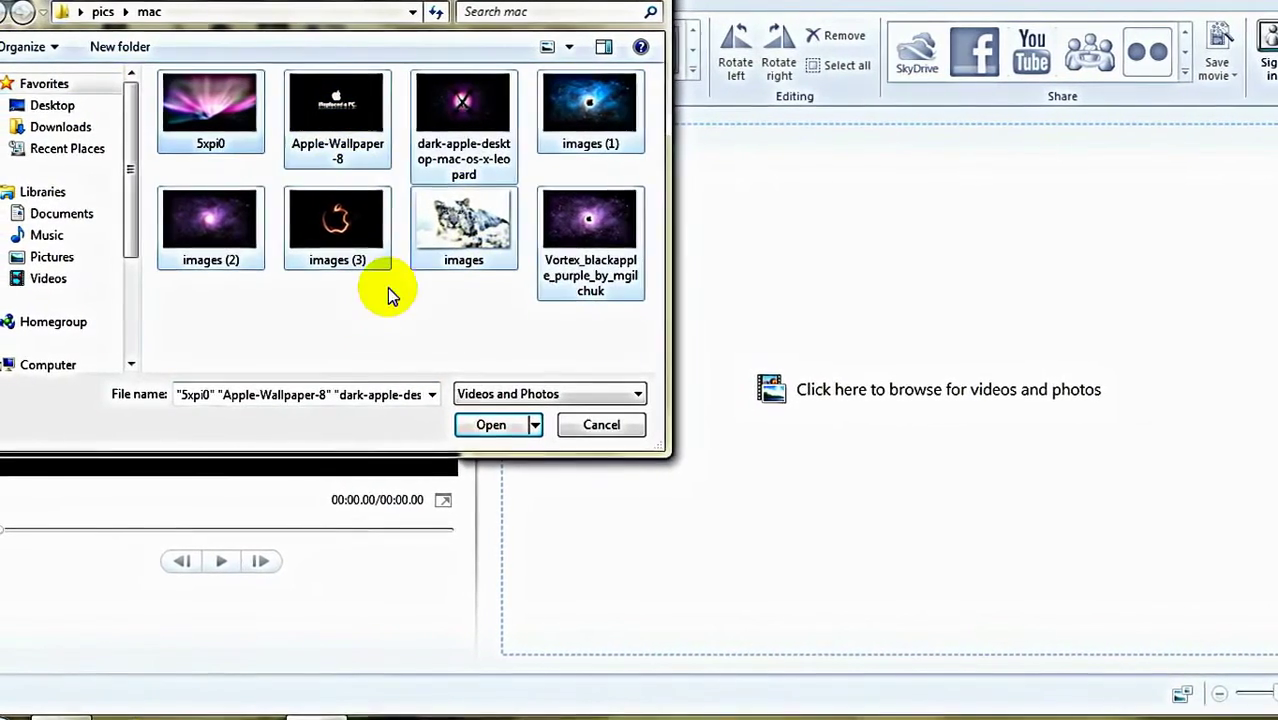
{"action": "left_click", "coordinate": [505, 430]}
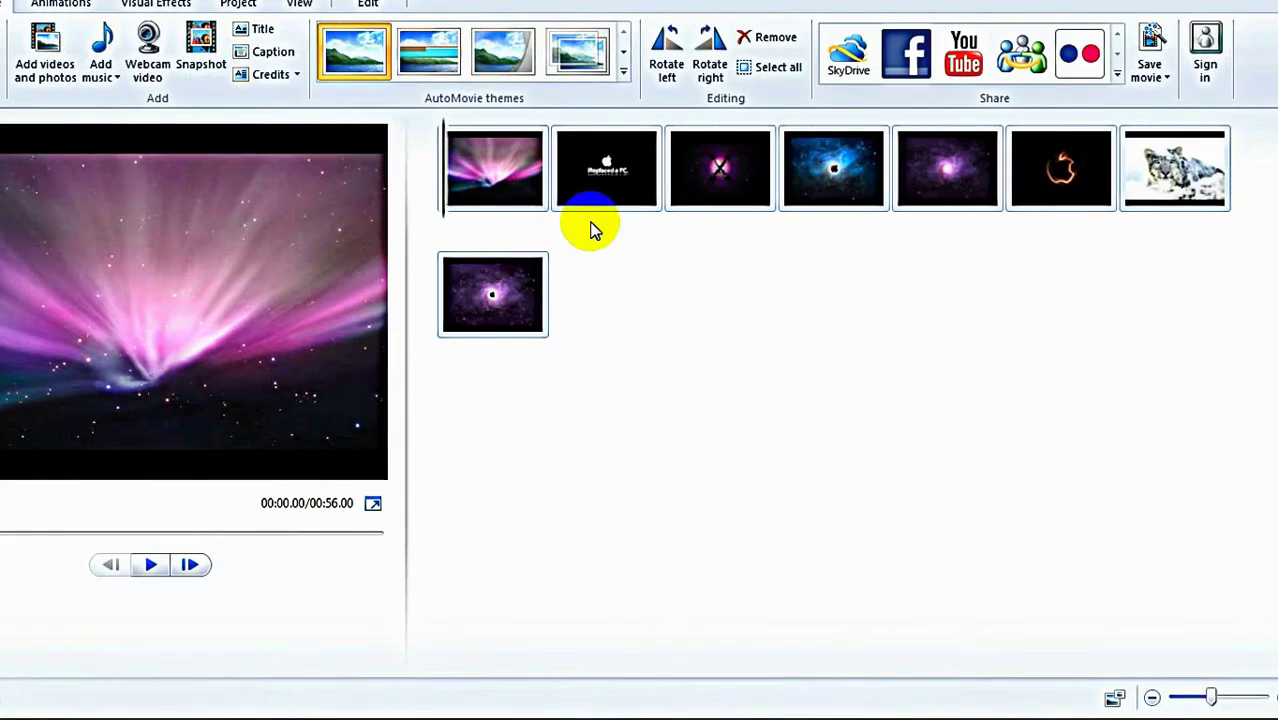
Delete the pink aurora and purple spiral galaxy clips from the slideshow
{"action": "left_click", "coordinate": [524, 199]}
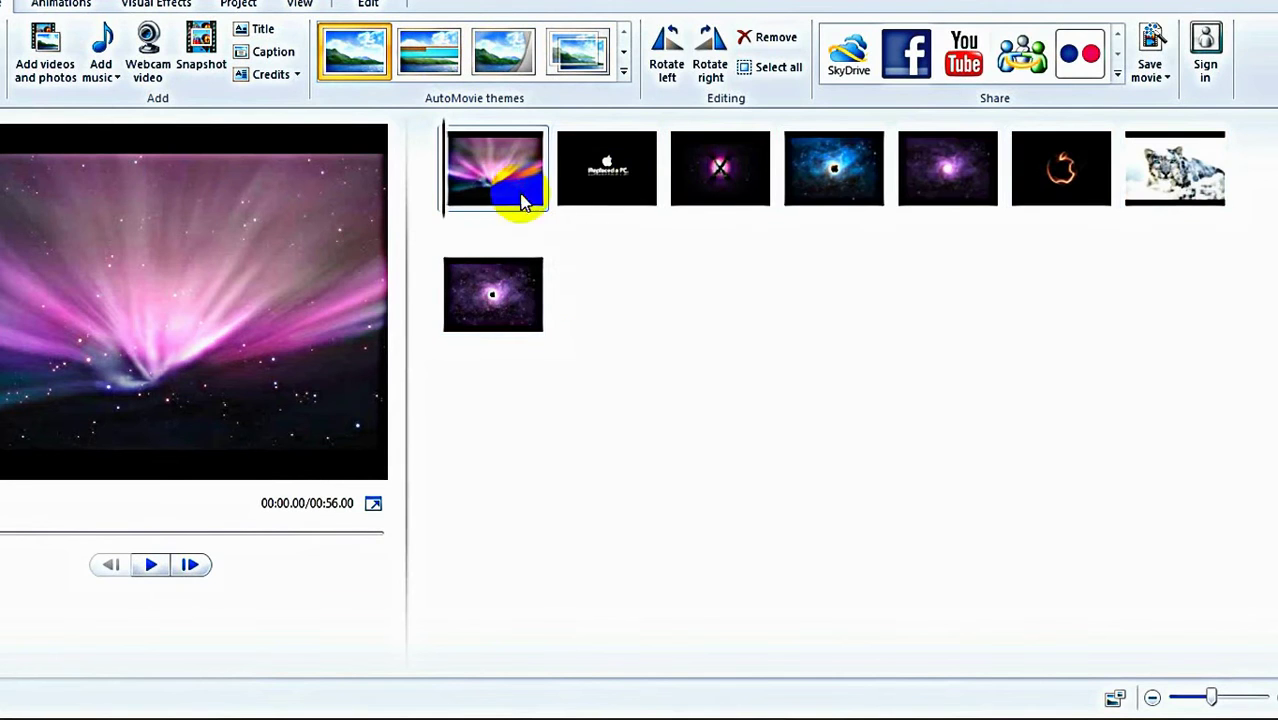
{"action": "key", "text": "Delete"}
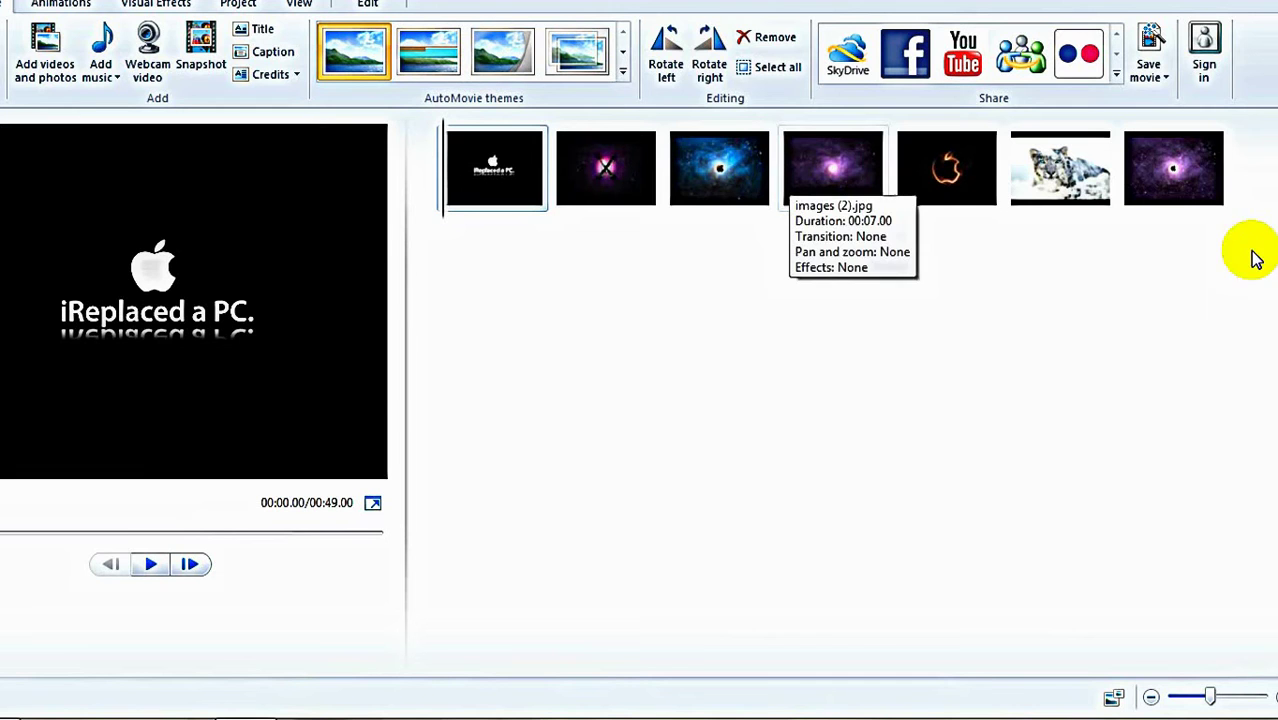
{"action": "left_click", "coordinate": [866, 170]}
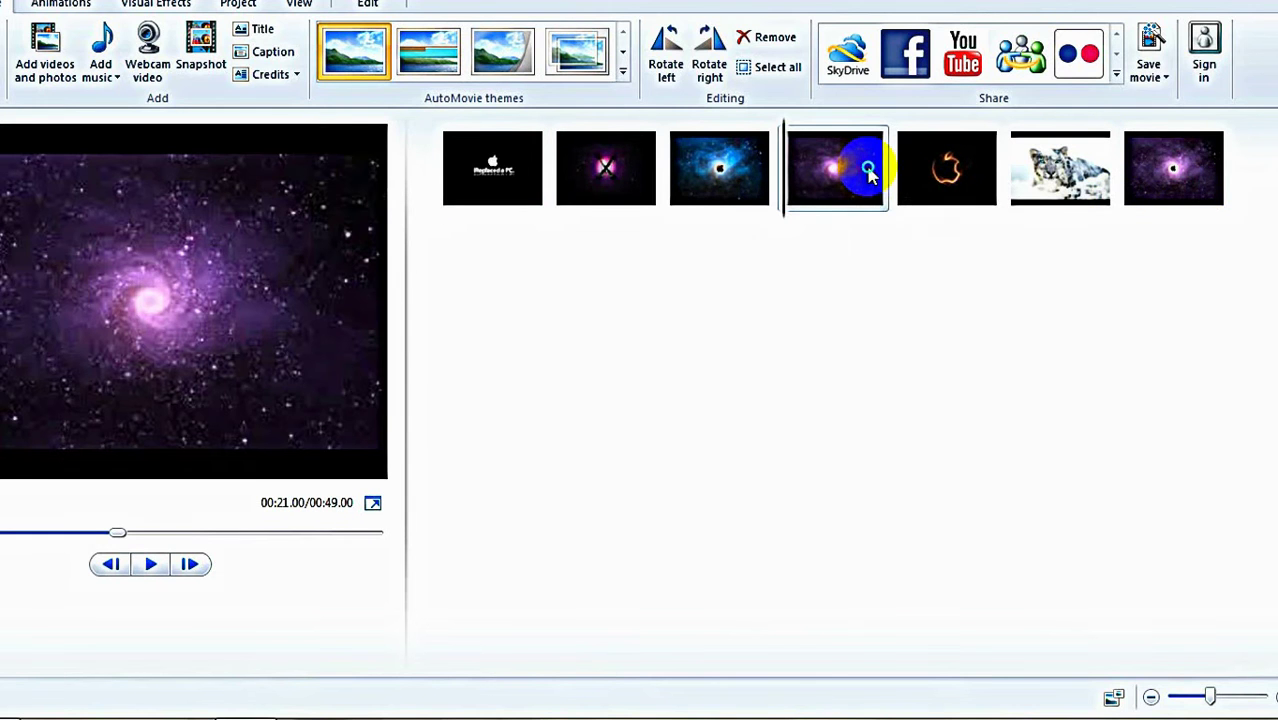
{"action": "right_click", "coordinate": [868, 172]}
{"action": "left_click", "coordinate": [914, 296]}
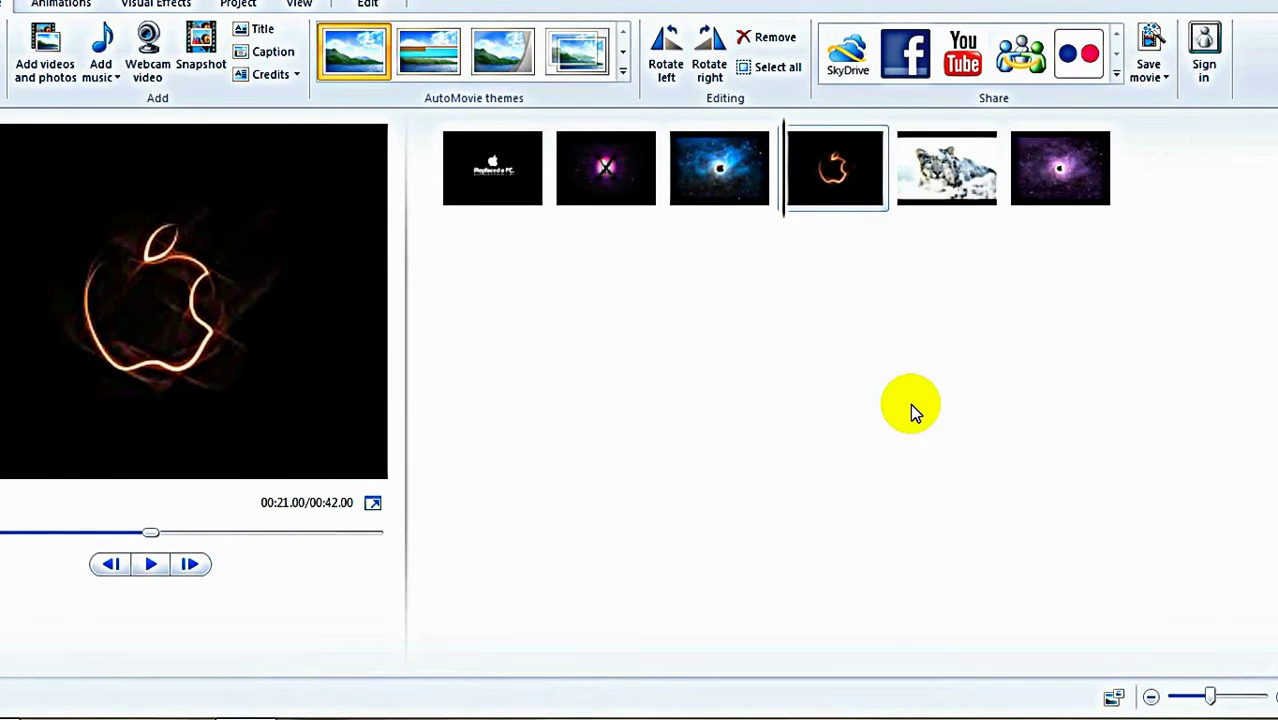
Reorder clips: purple galaxy apple second, blue galaxy apple third, X clip later
{"action": "mouse_move", "coordinate": [1062, 172]}
{"action": "left_mouse_down"}
{"action": "mouse_move", "coordinate": [828, 192]}
{"action": "mouse_move", "coordinate": [690, 182]}
{"action": "left_mouse_up"}
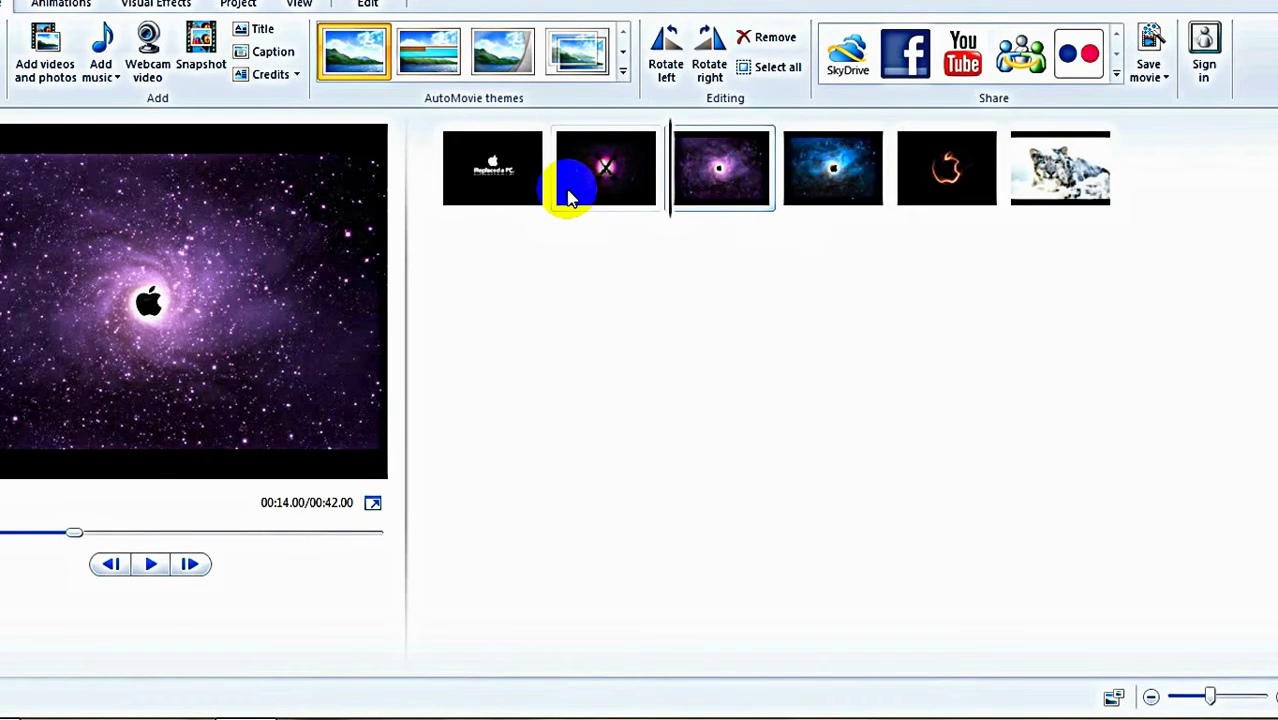
{"action": "left_click", "coordinate": [488, 168]}
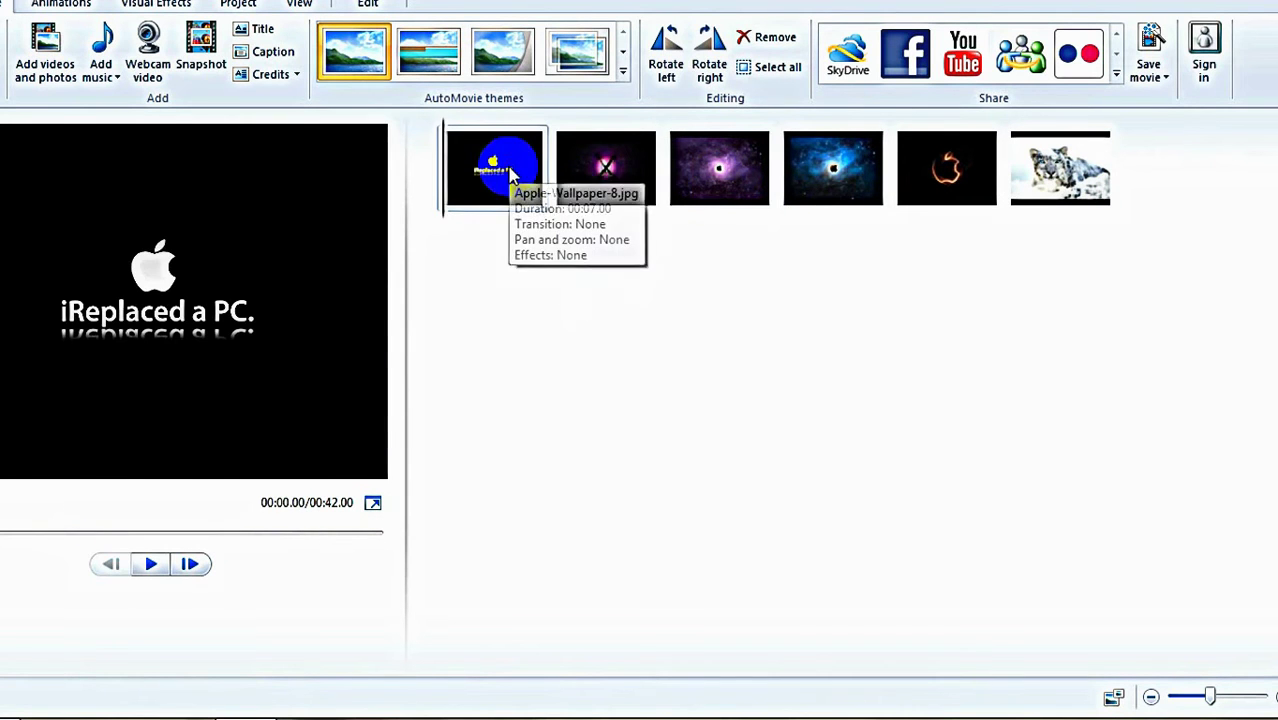
{"action": "left_click", "coordinate": [635, 185]}
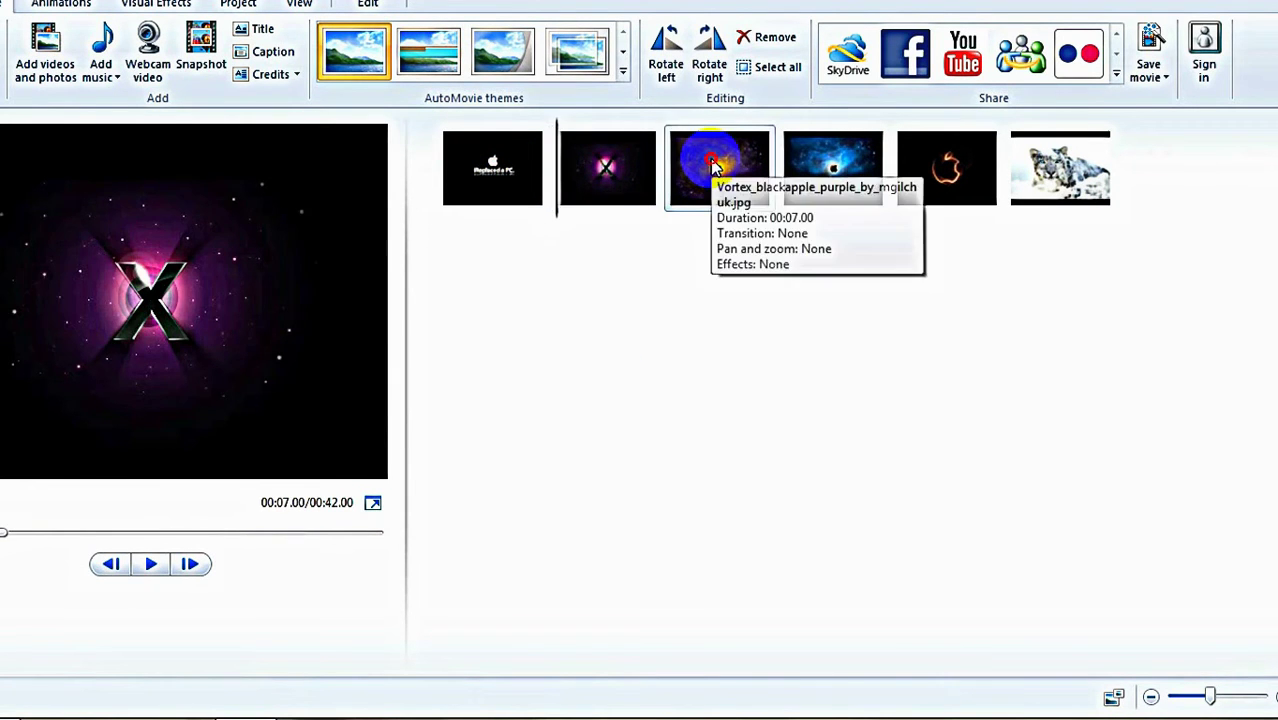
{"action": "left_click_drag", "start_coordinate": [712, 165], "coordinate": [538, 220]}
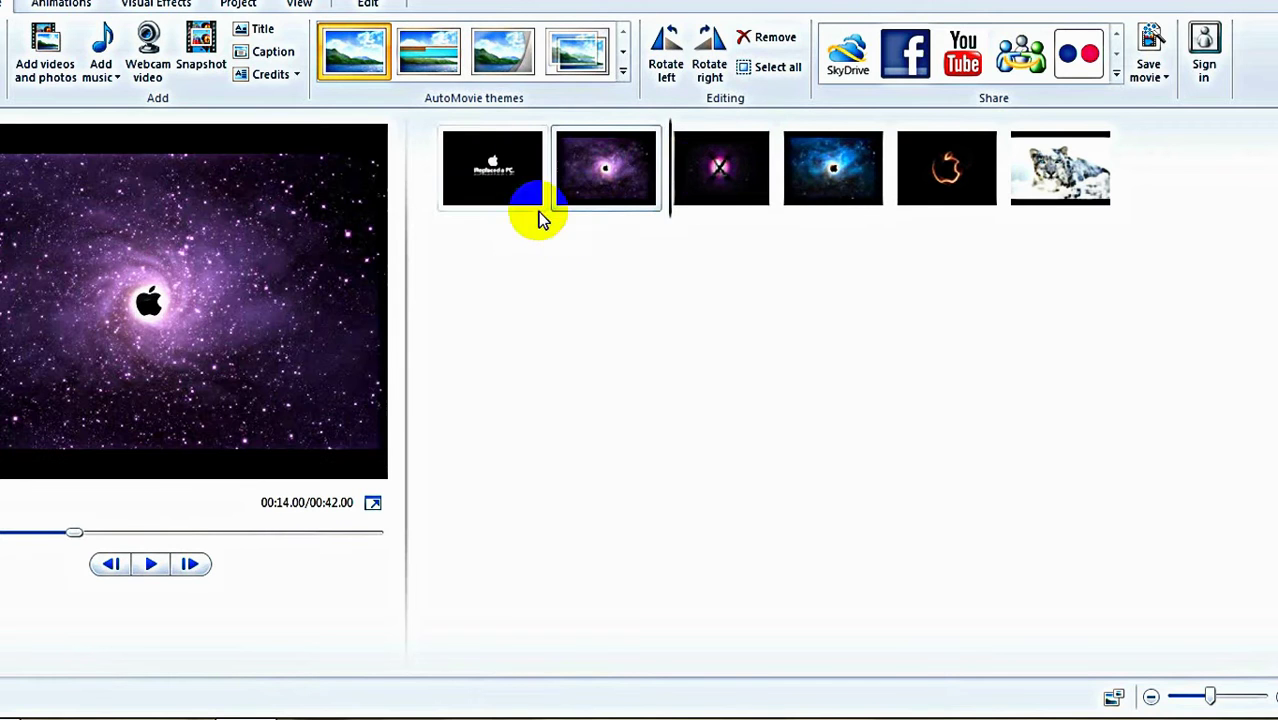
{"action": "left_click_drag", "start_coordinate": [793, 185], "coordinate": [693, 200]}
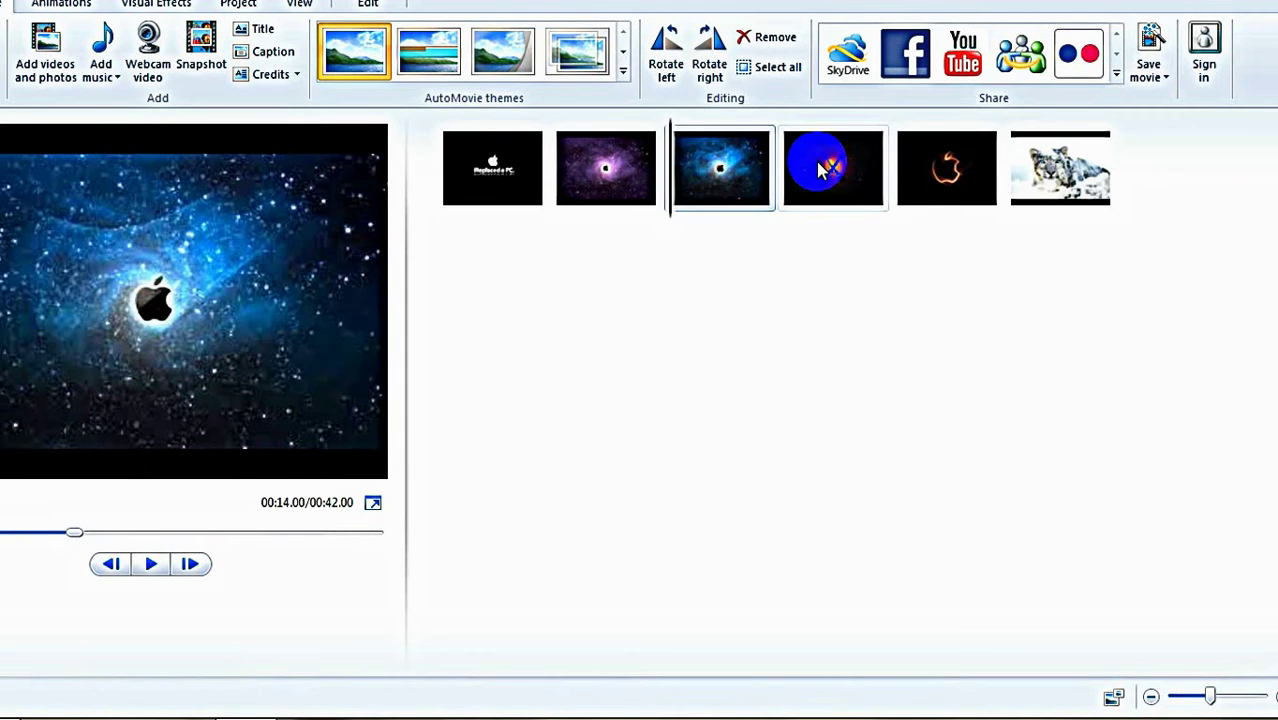
{"action": "mouse_move", "coordinate": [818, 170]}
{"action": "left_mouse_down"}
{"action": "mouse_move", "coordinate": [983, 165]}
{"action": "mouse_move", "coordinate": [545, 162]}
{"action": "left_mouse_up"}
Delete the snow leopard clip and apply the second AutoMovie theme
{"action": "left_click", "coordinate": [1050, 197]}
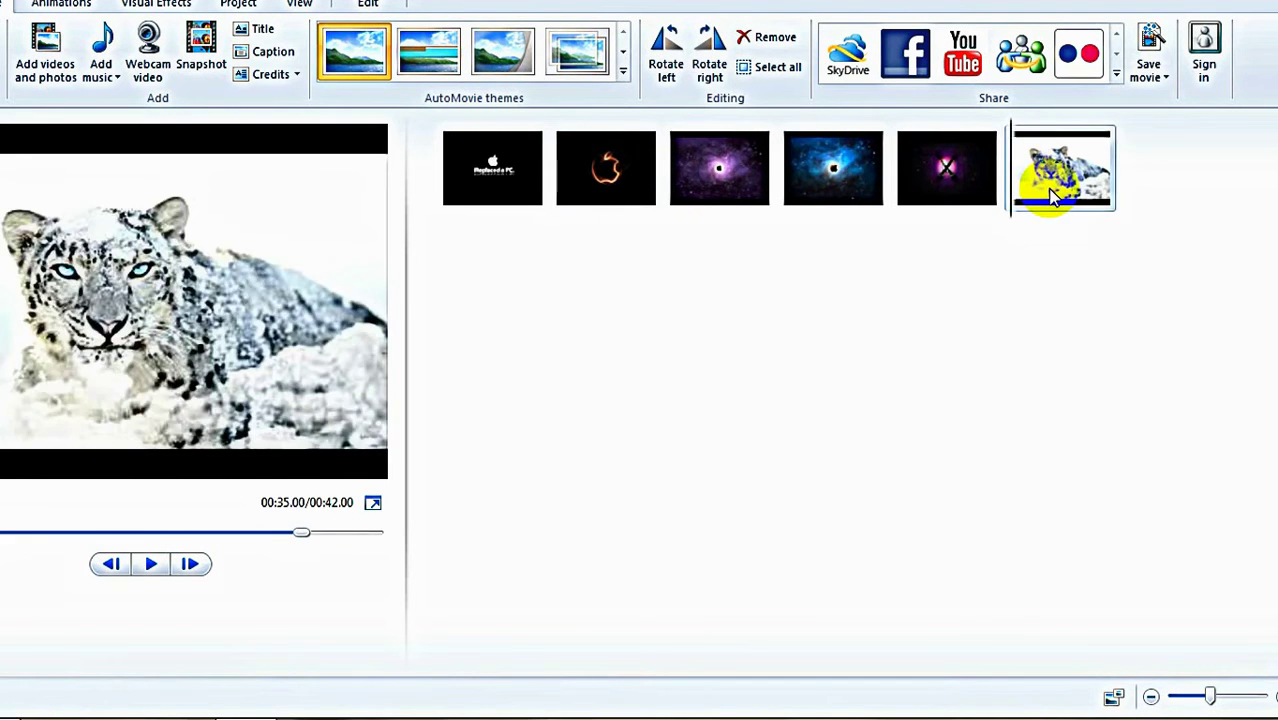
{"action": "key", "text": "Delete"}
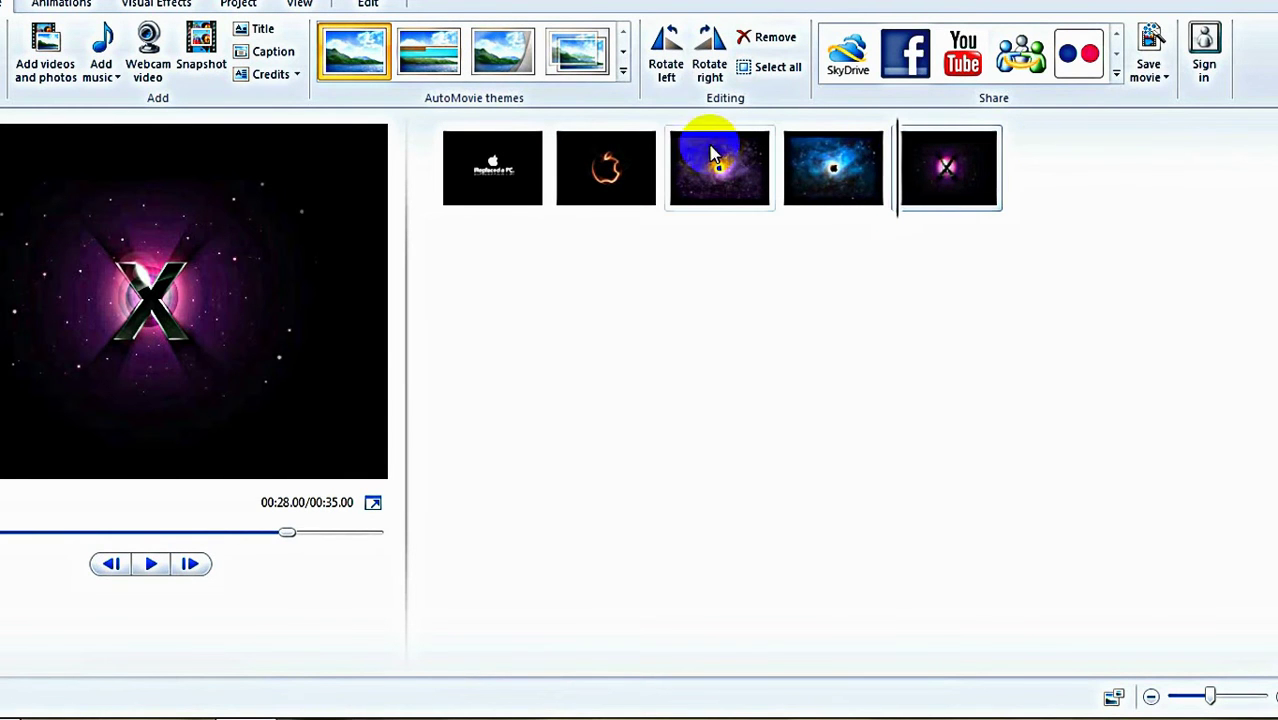
{"action": "left_click", "coordinate": [507, 200]}
Apply the Cinematic theme to the slideshow, declining to add music
{"action": "left_click", "coordinate": [448, 58]}
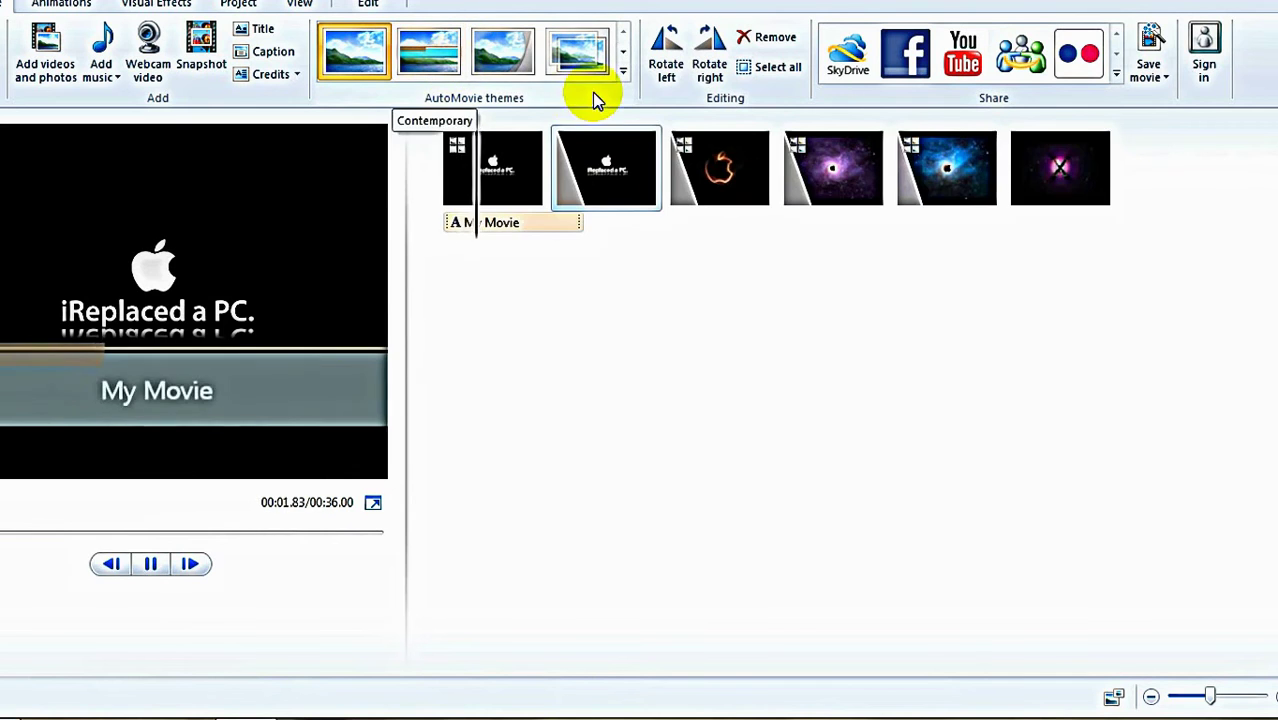
{"action": "left_click", "coordinate": [520, 58]}
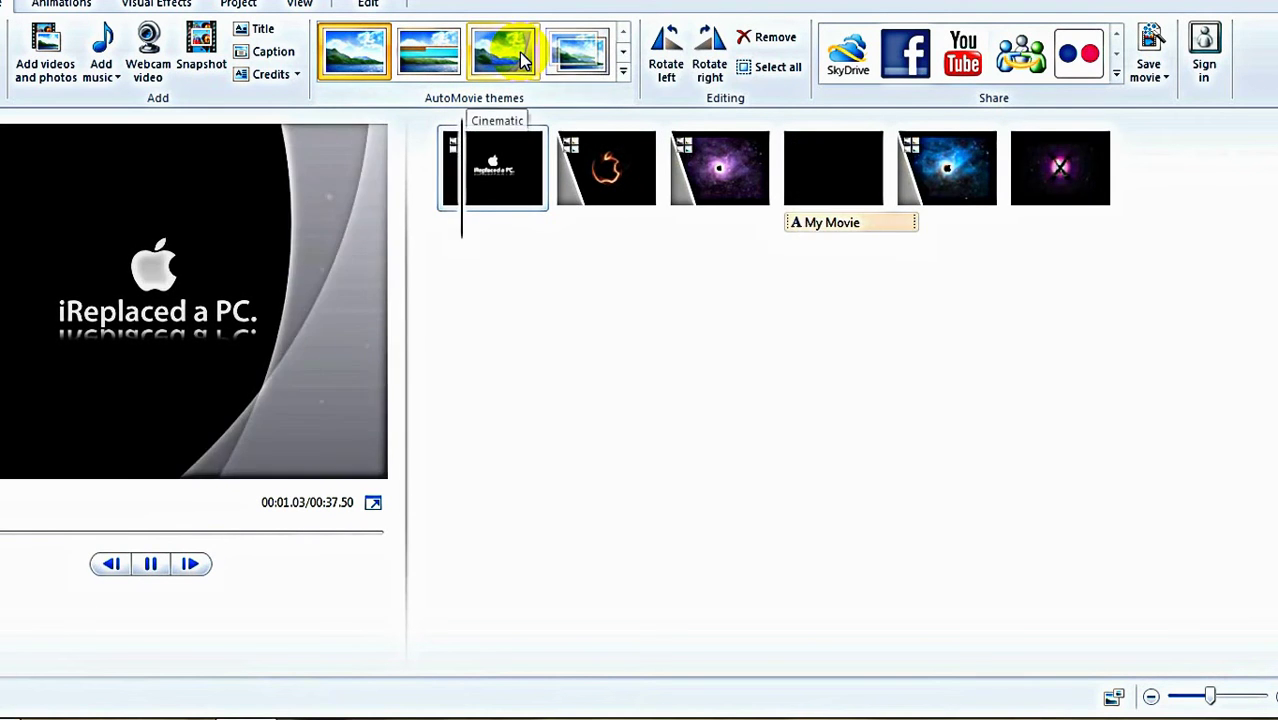
{"action": "right_click", "coordinate": [520, 58]}
{"action": "left_click", "coordinate": [505, 50]}
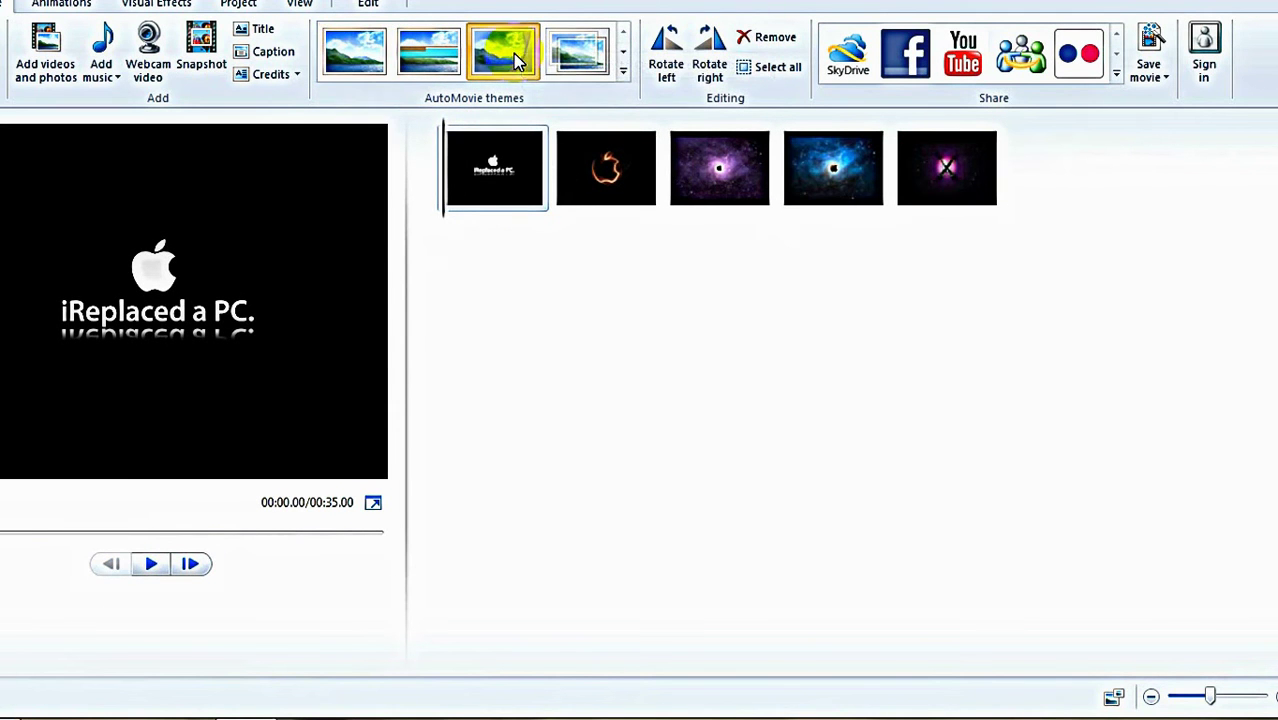
{"action": "left_click", "coordinate": [731, 352]}
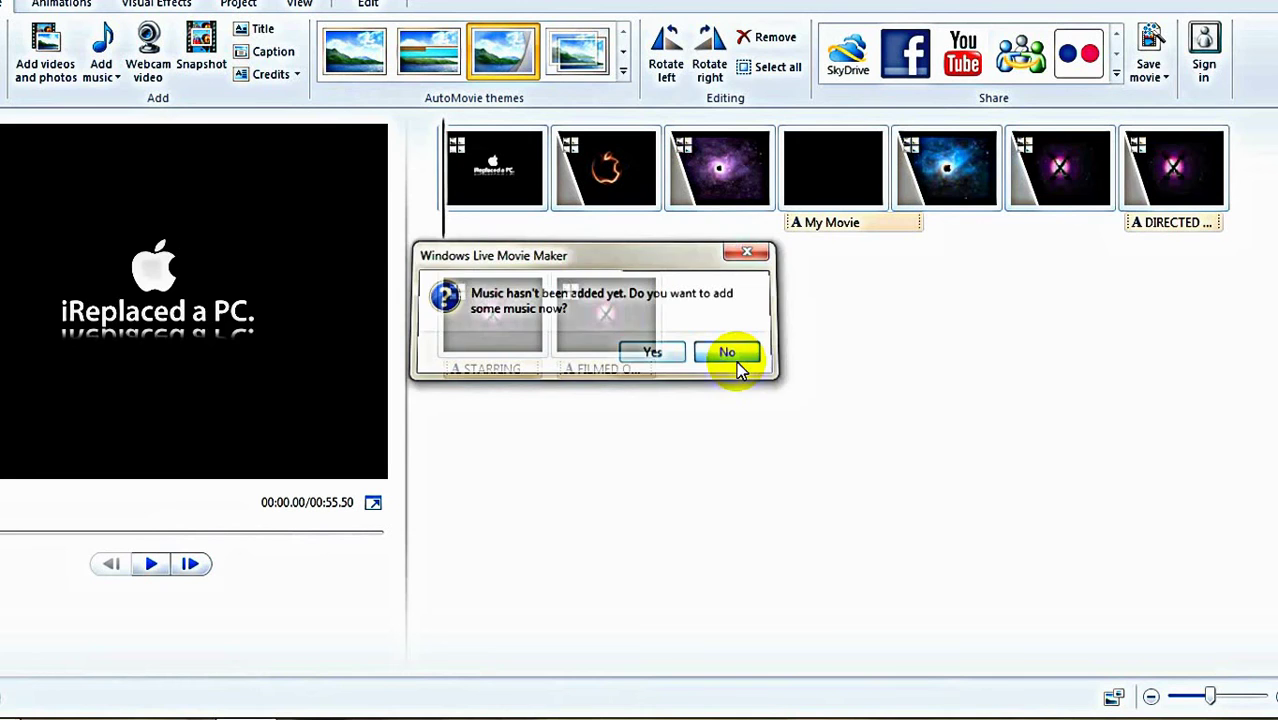
Apply another theme from the full AutoMovie gallery without music, adding credits (54 seconds)
{"action": "left_click", "coordinate": [478, 175]}
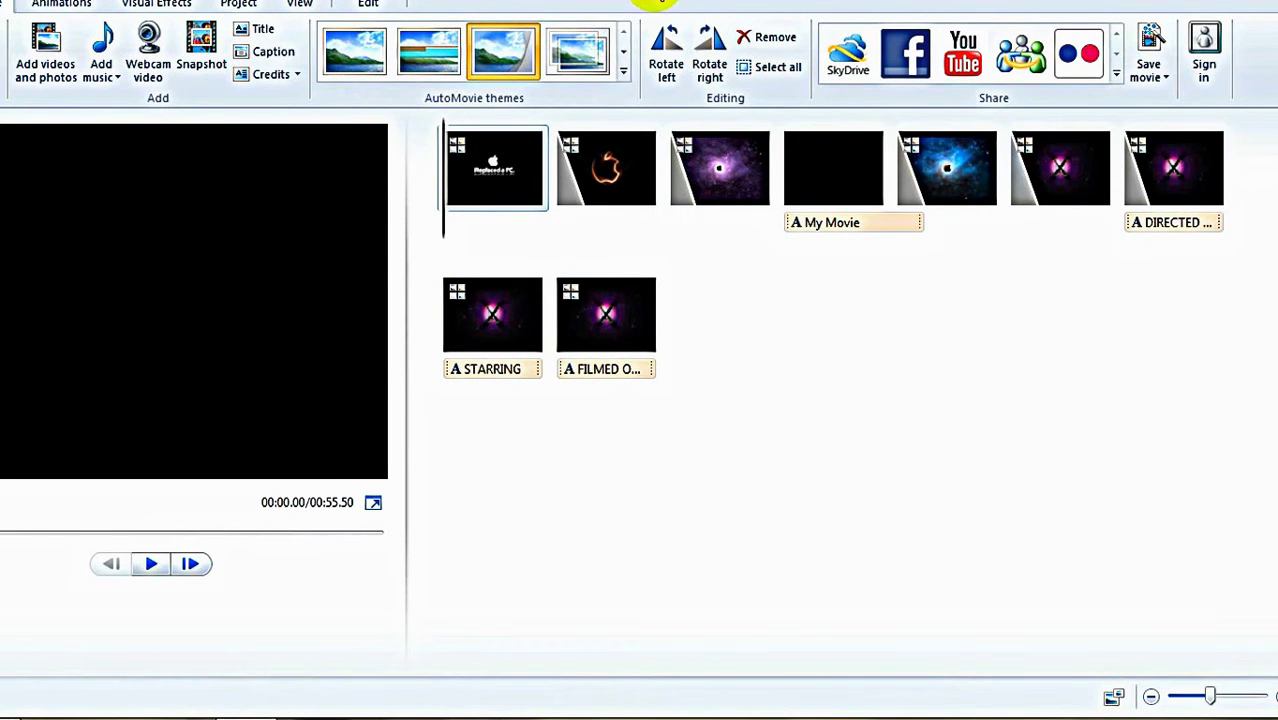
{"action": "left_click", "coordinate": [623, 70]}
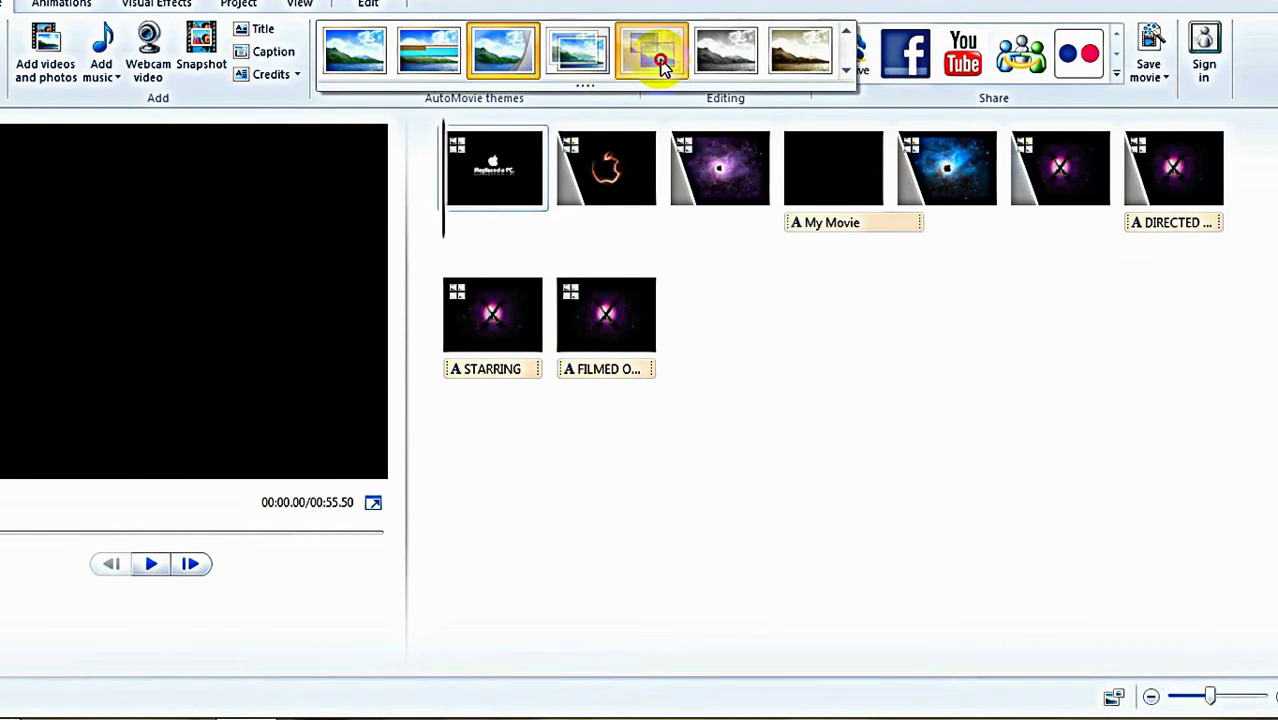
{"action": "left_click", "coordinate": [661, 64]}
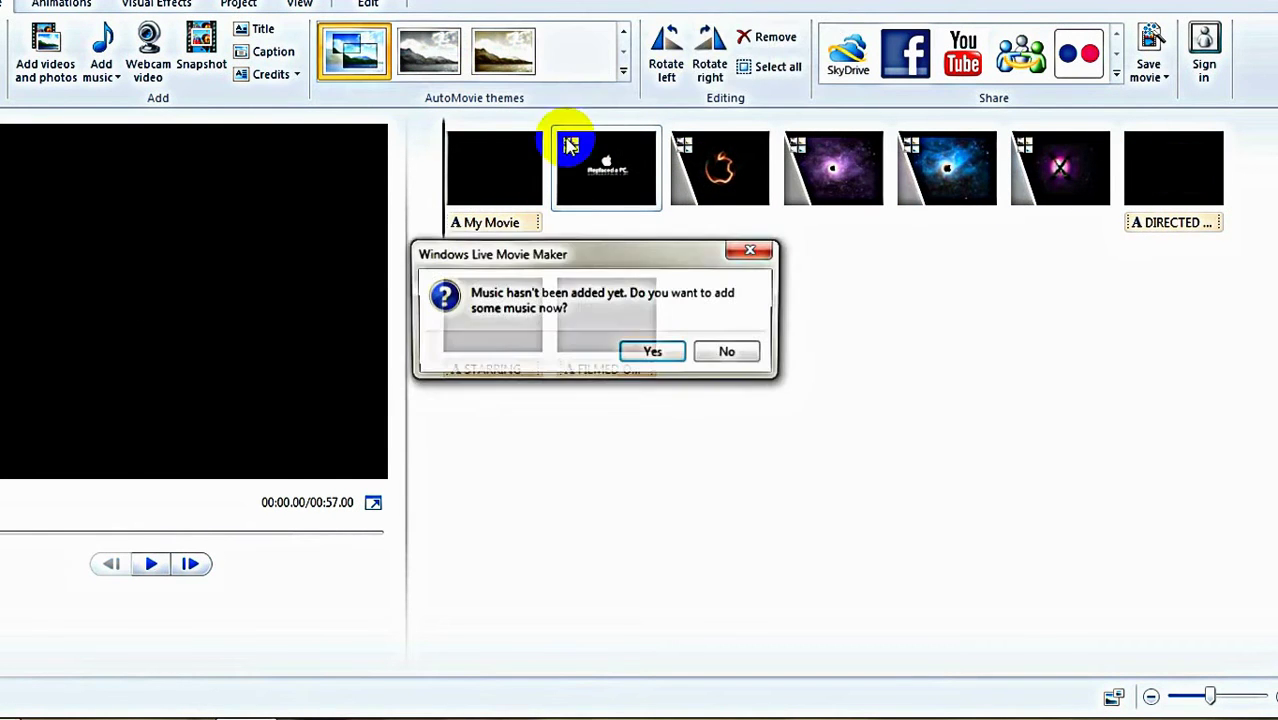
{"action": "left_click", "coordinate": [708, 366]}
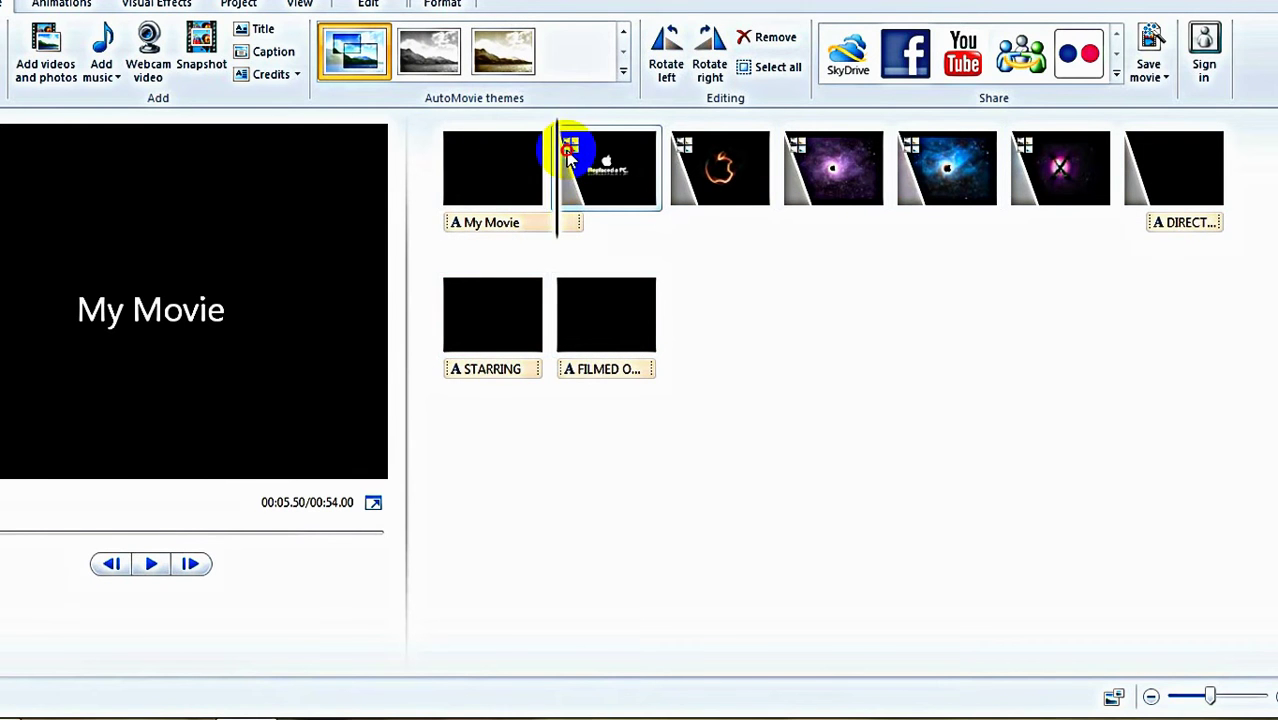
{"action": "left_click_drag", "start_coordinate": [568, 155], "coordinate": [512, 168]}
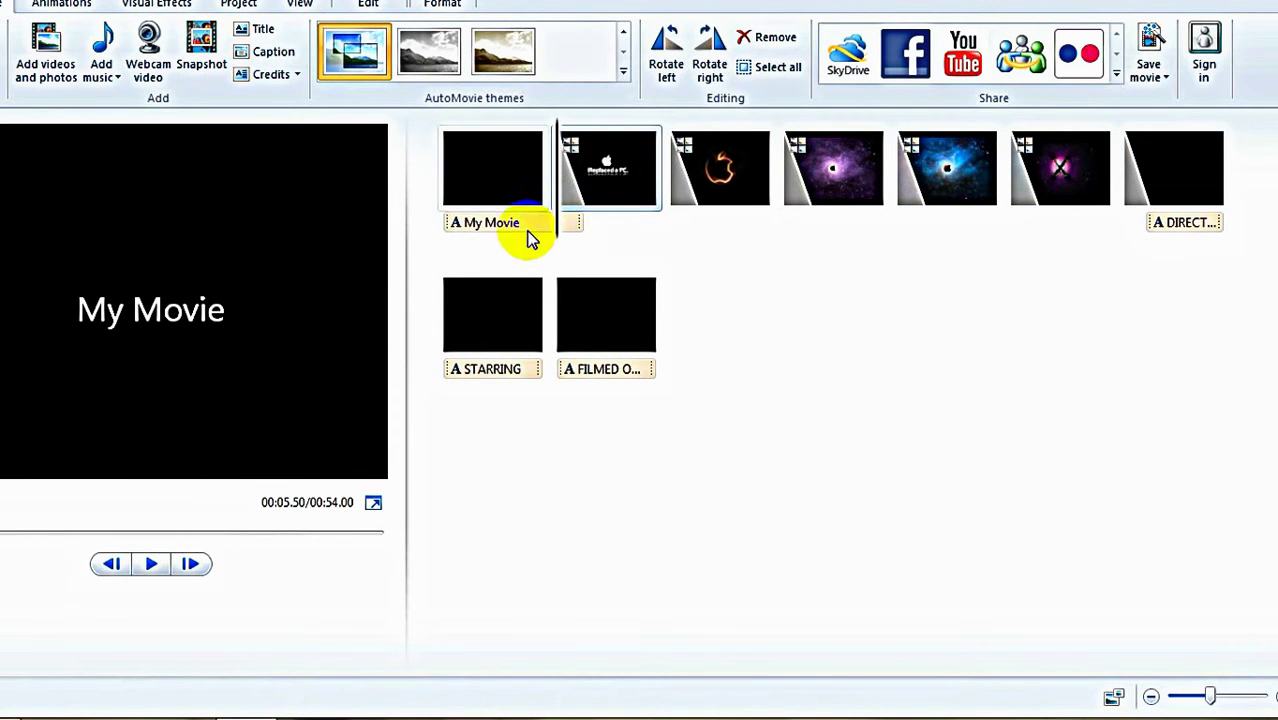
{"action": "left_click", "coordinate": [463, 218]}
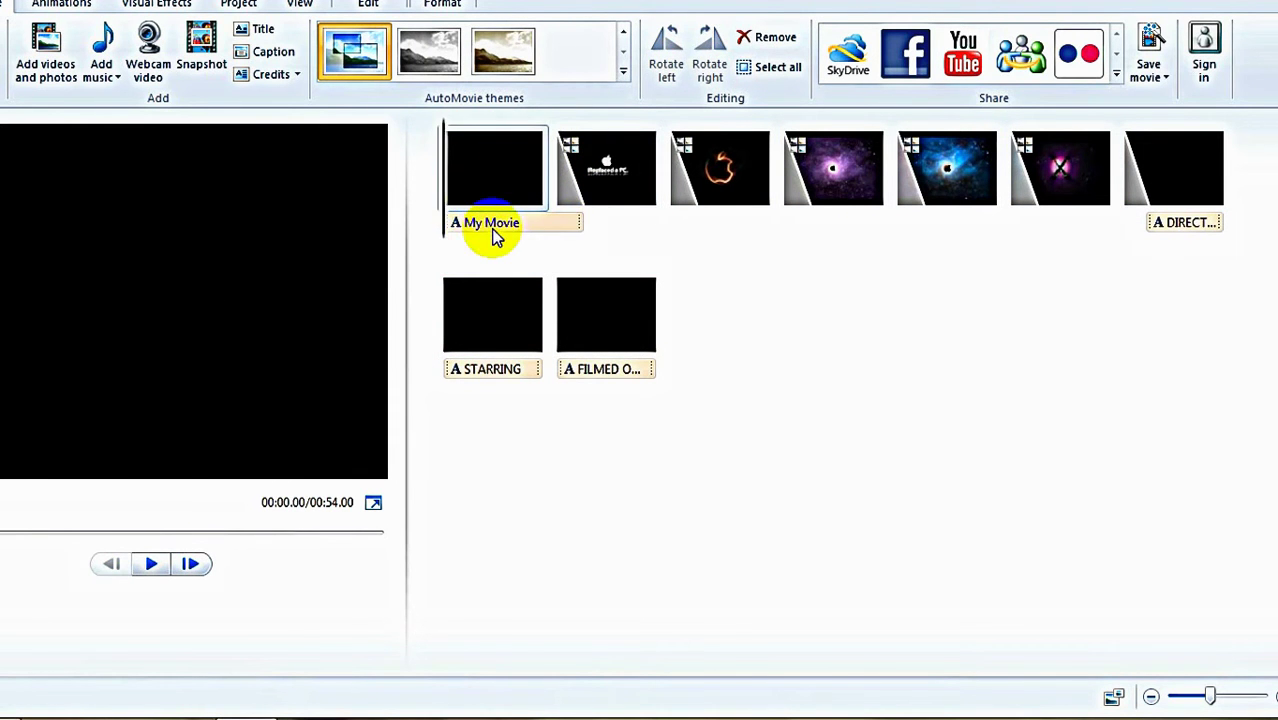
Replace the 'My Movie' title text with 'how to make blah blah' and preview it
{"action": "left_click_drag", "start_coordinate": [120, 310], "coordinate": [305, 350]}
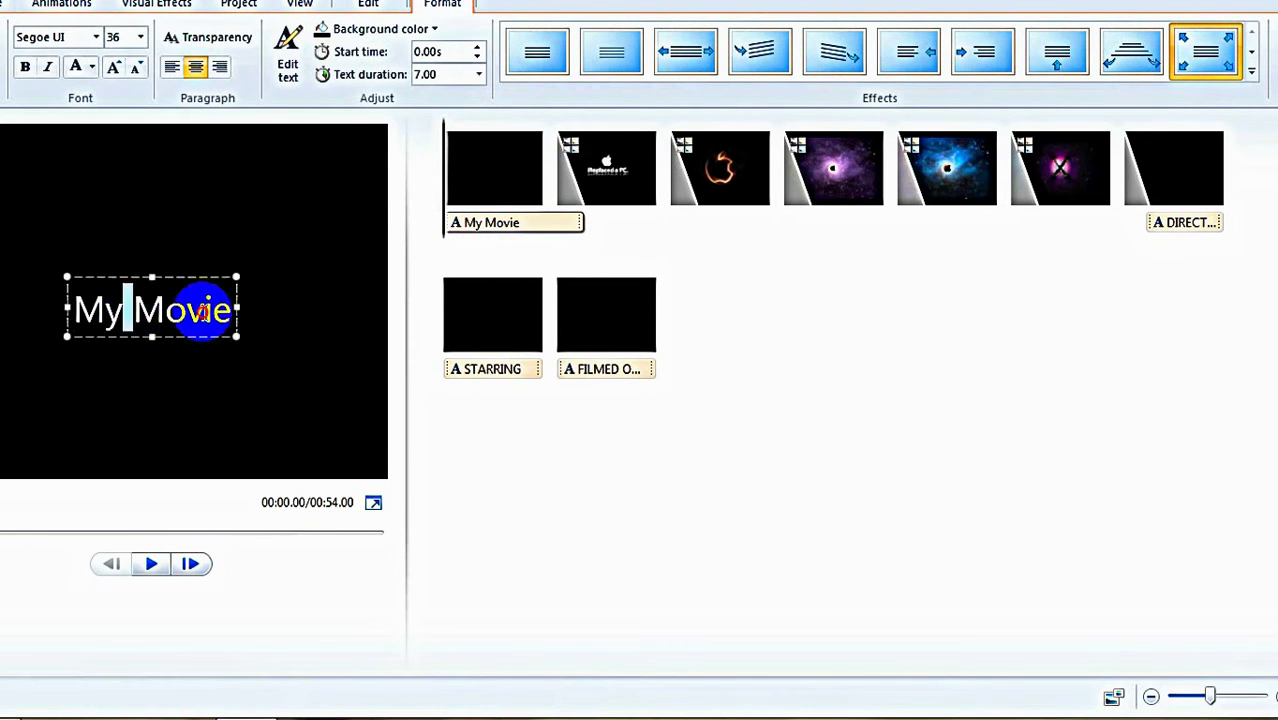
{"action": "type", "text": "h"}
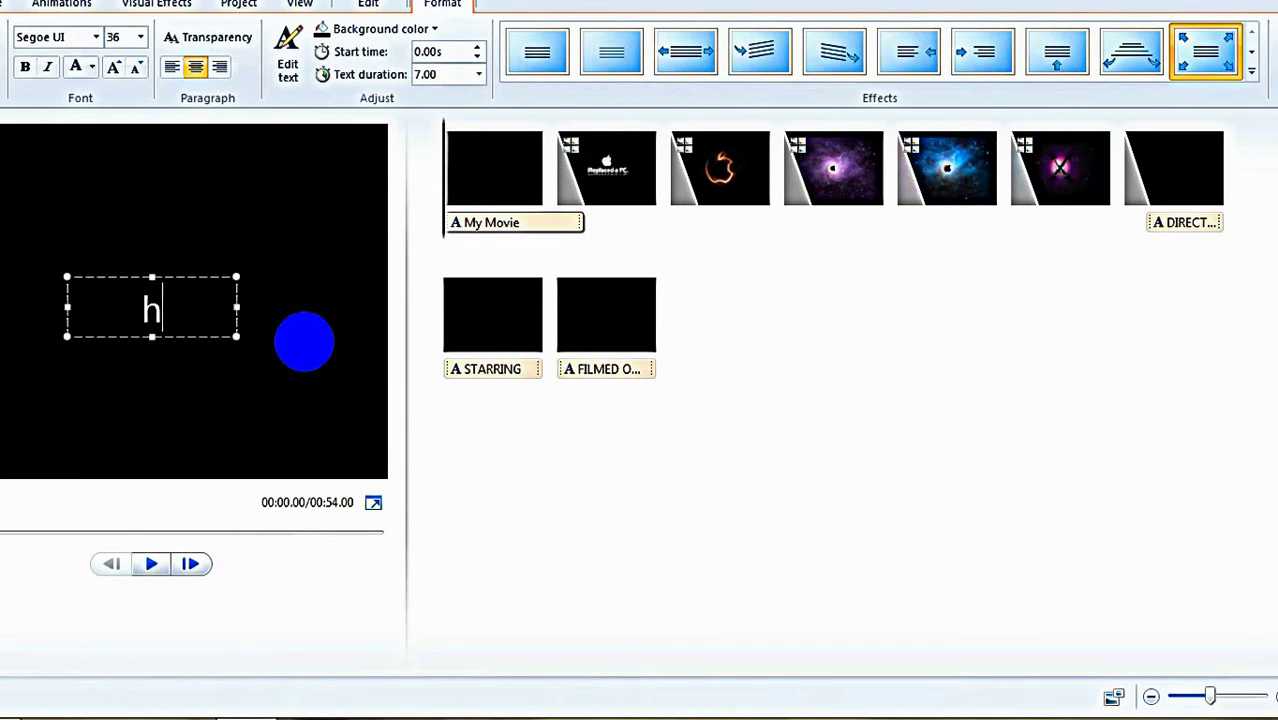
{"action": "type", "text": "ow to m"}
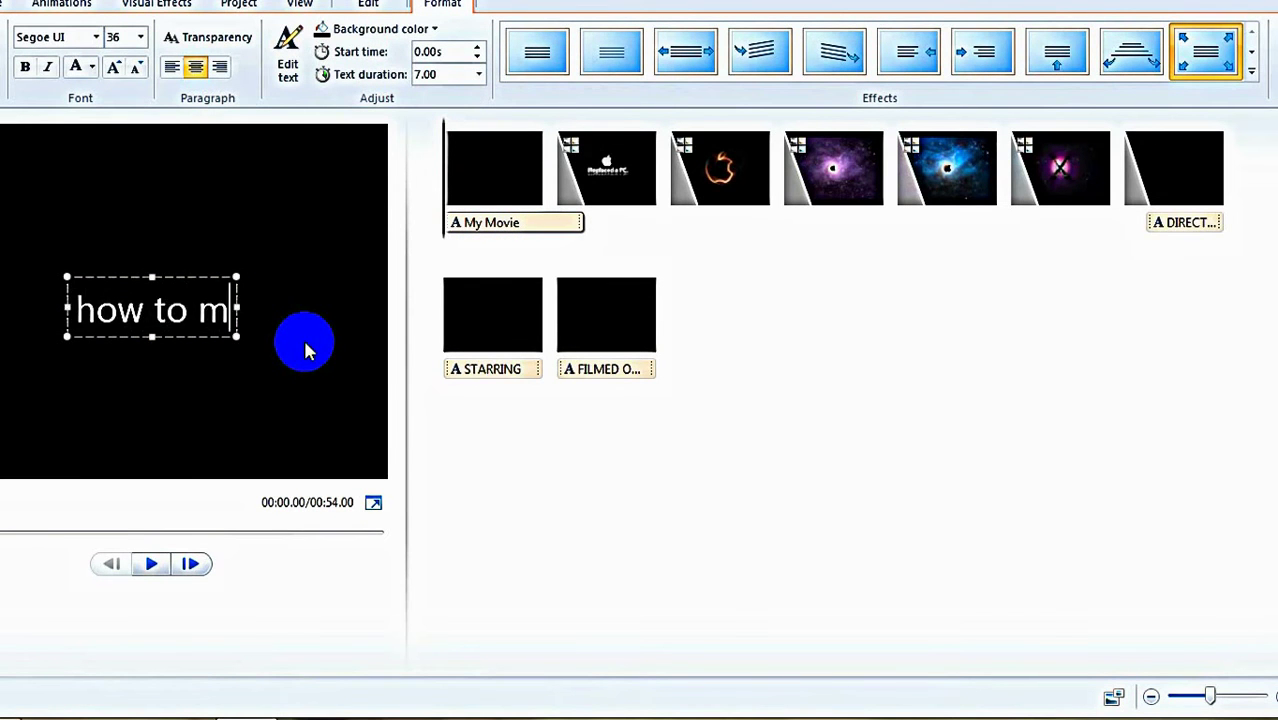
{"action": "type", "text": "ake bla"}
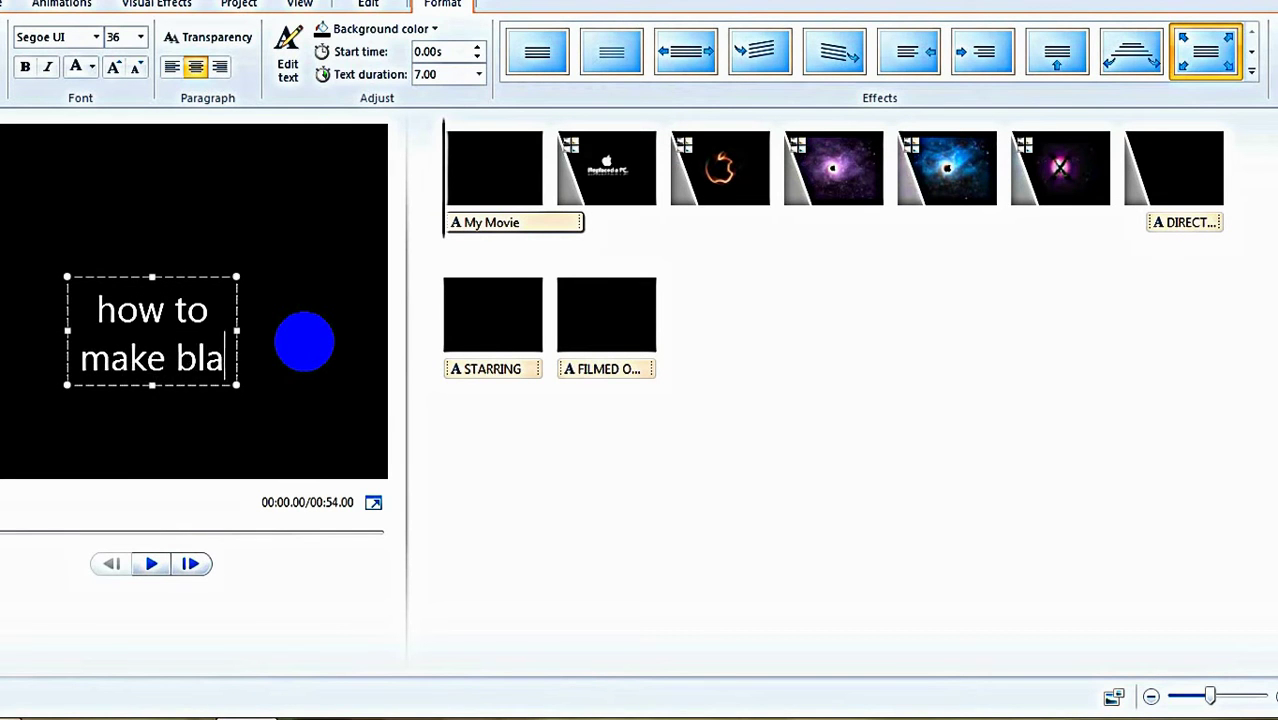
{"action": "type", "text": "h bla"}
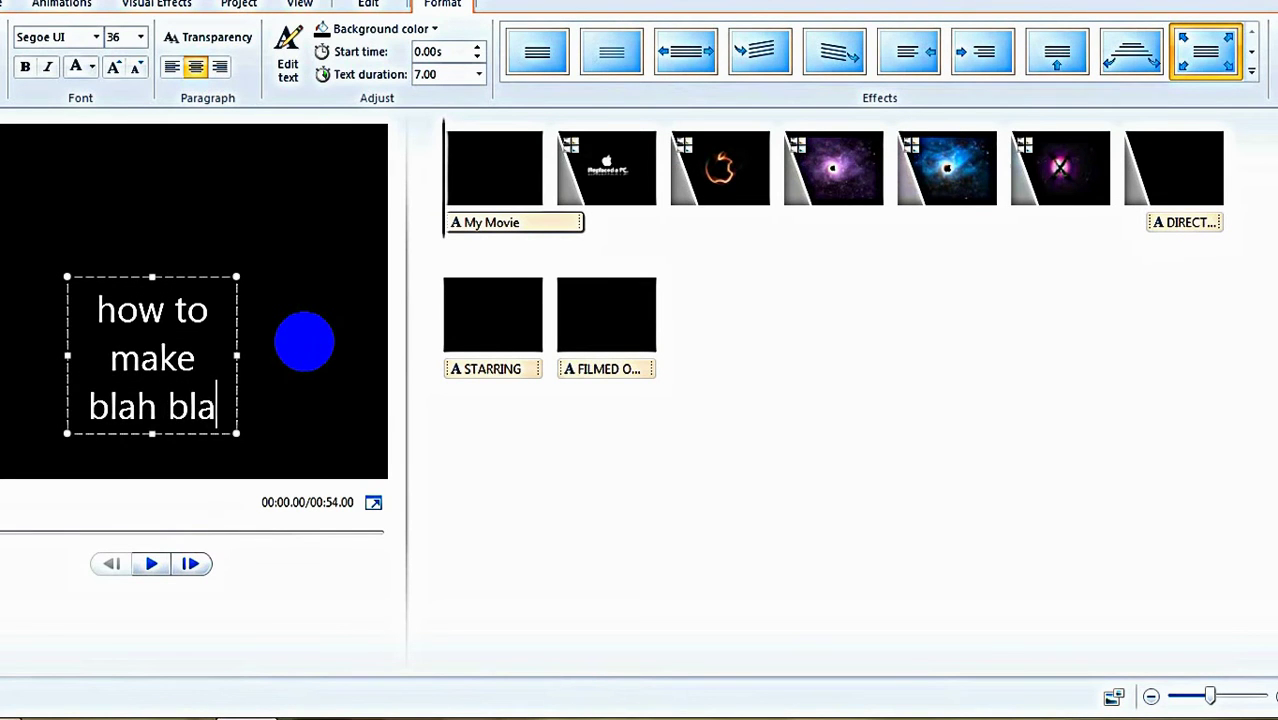
{"action": "type", "text": "h"}
{"action": "left_click", "coordinate": [328, 266]}
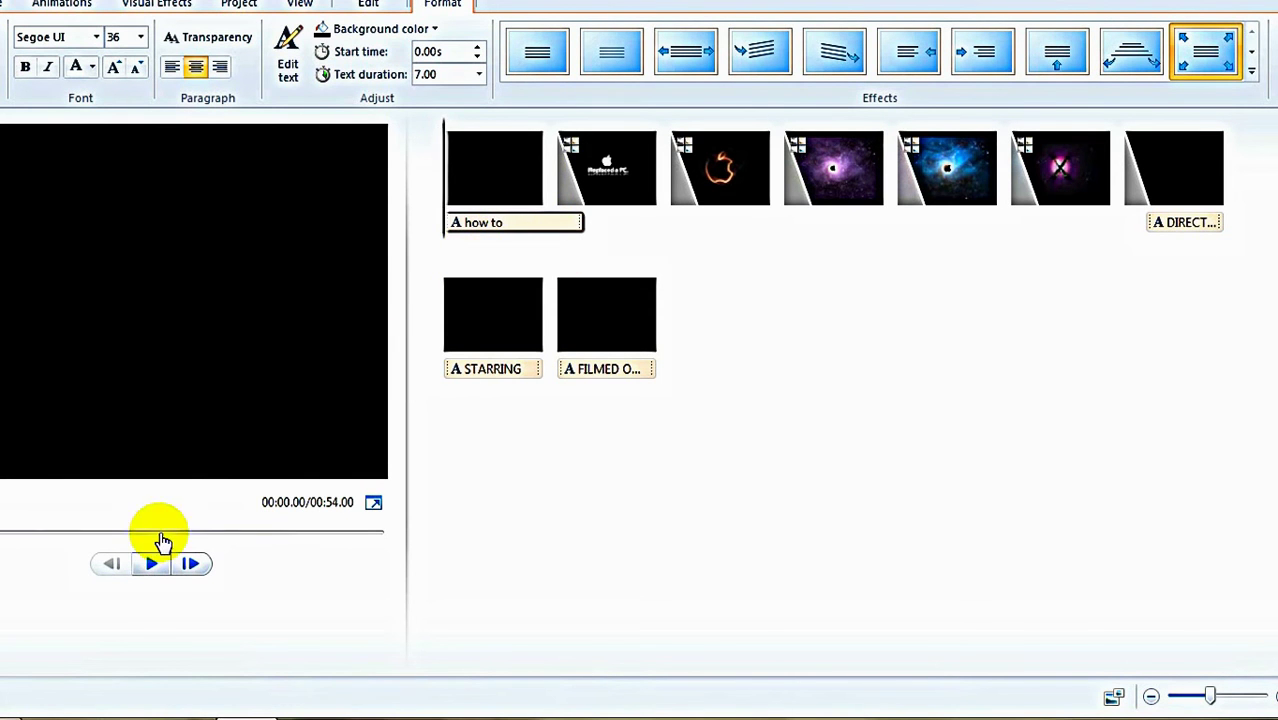
{"action": "left_click", "coordinate": [149, 566]}
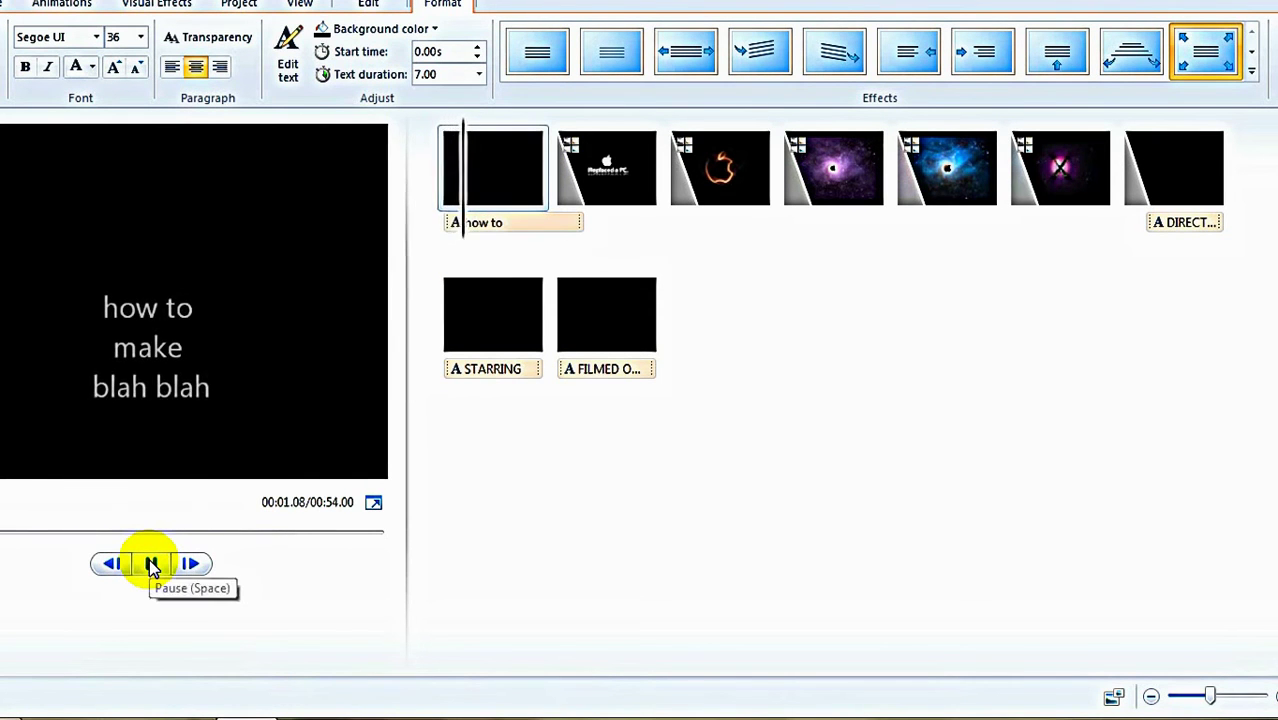
{"action": "left_click", "coordinate": [150, 566]}
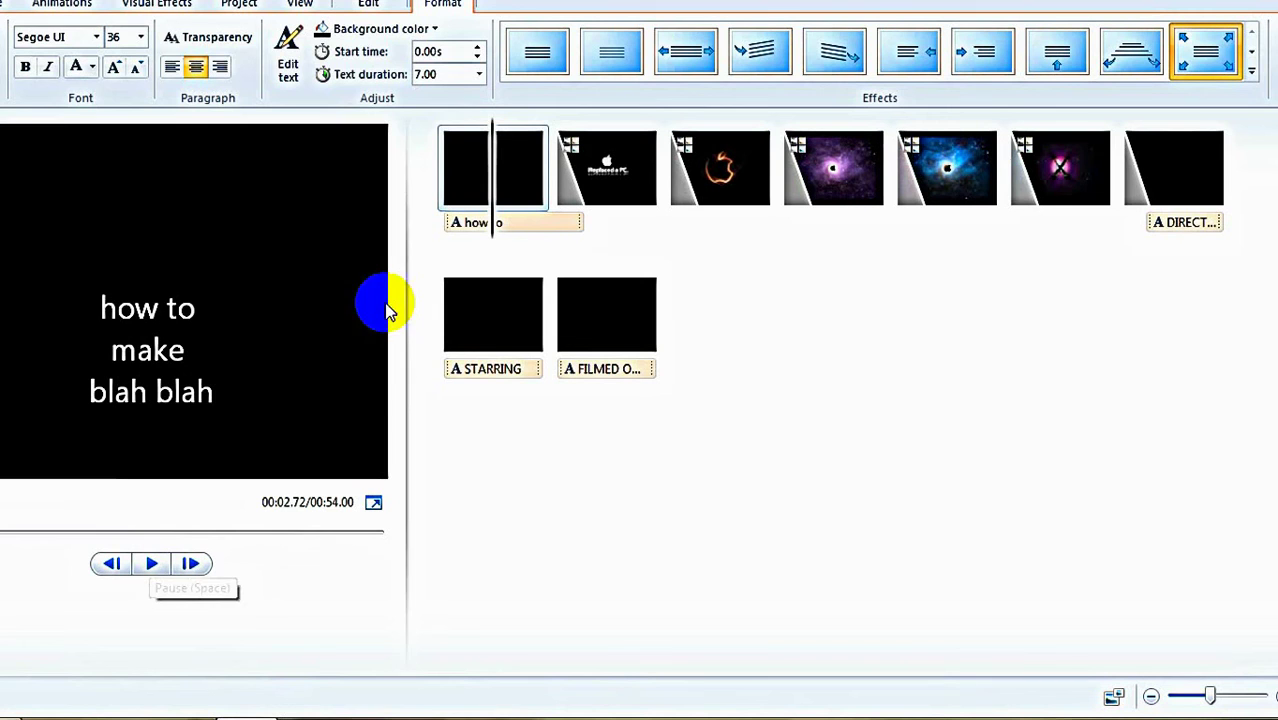
Set the DIRECTED BY credit to 'unknown'
{"action": "left_click", "coordinate": [1192, 176]}
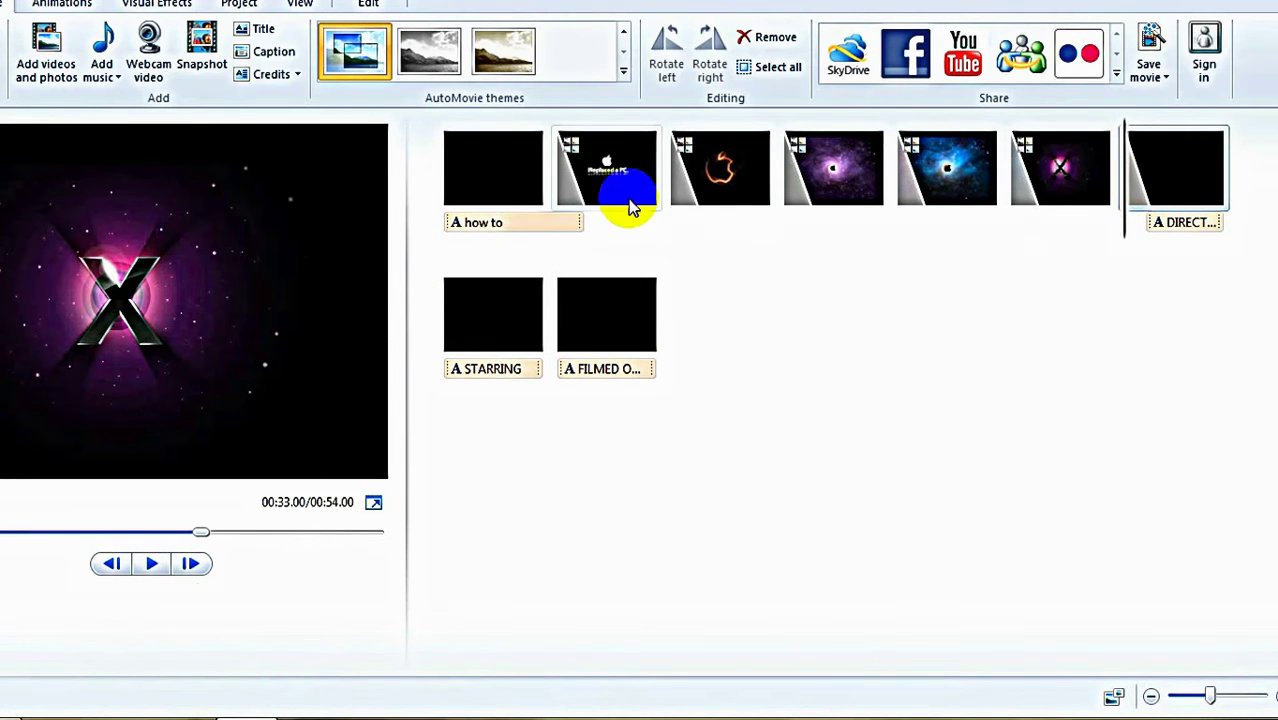
{"action": "left_click", "coordinate": [1200, 190]}
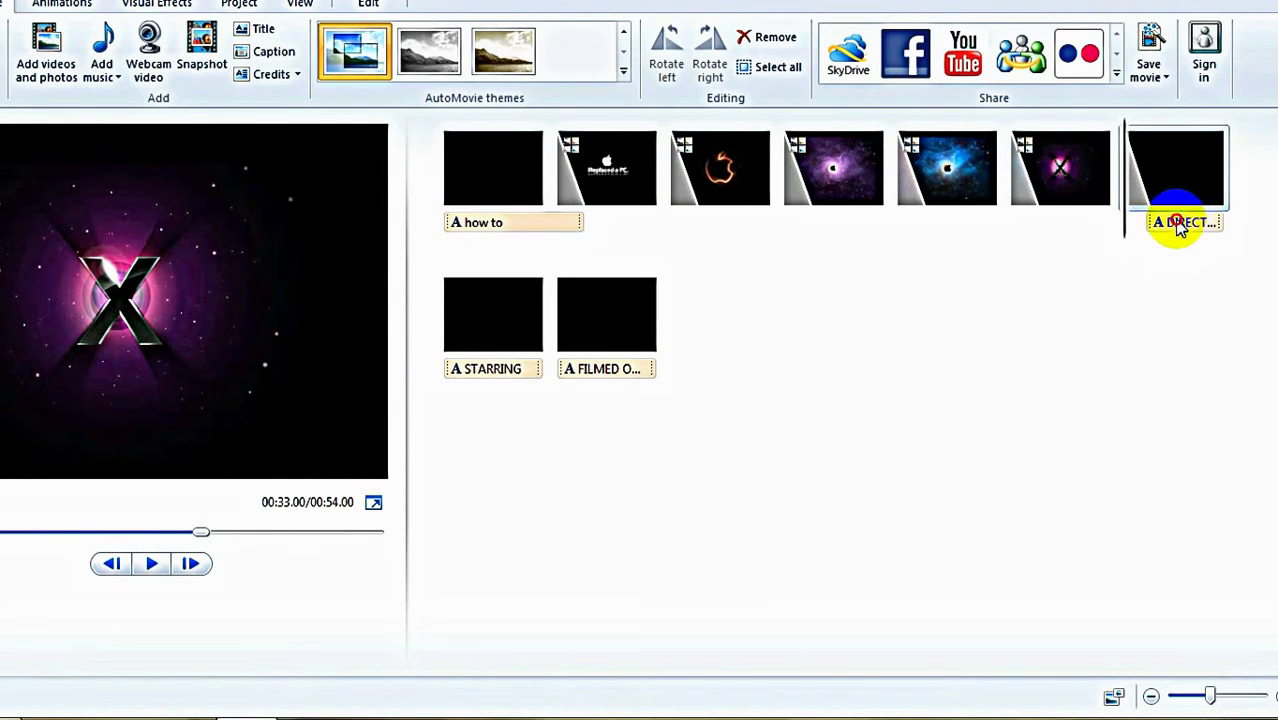
{"action": "left_click", "coordinate": [1180, 222]}
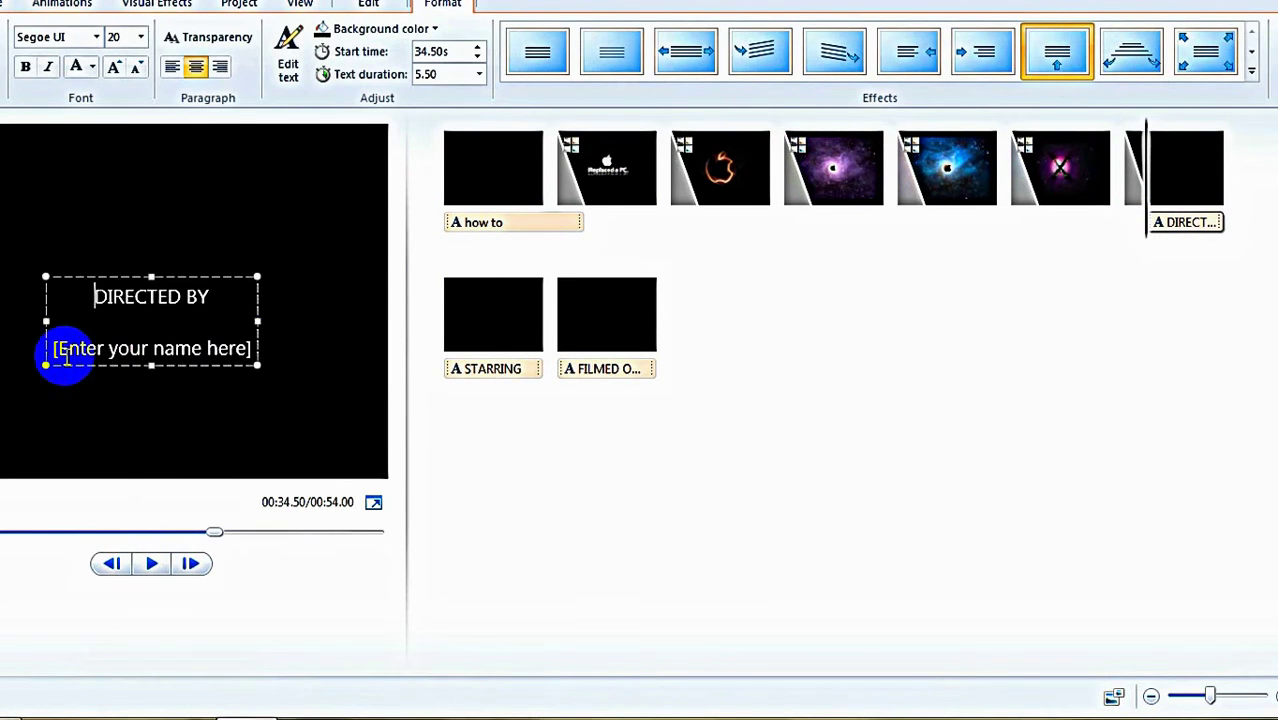
{"action": "left_click_drag", "start_coordinate": [58, 350], "coordinate": [206, 350]}
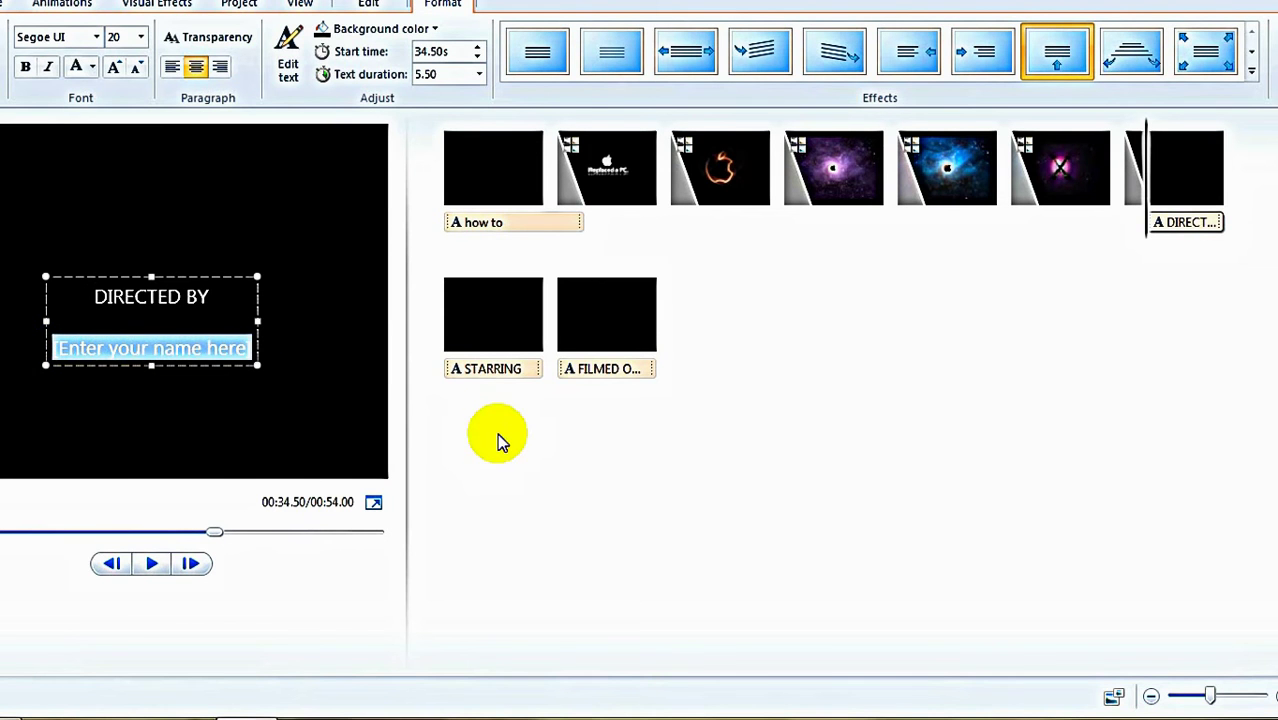
{"action": "type", "text": "un"}
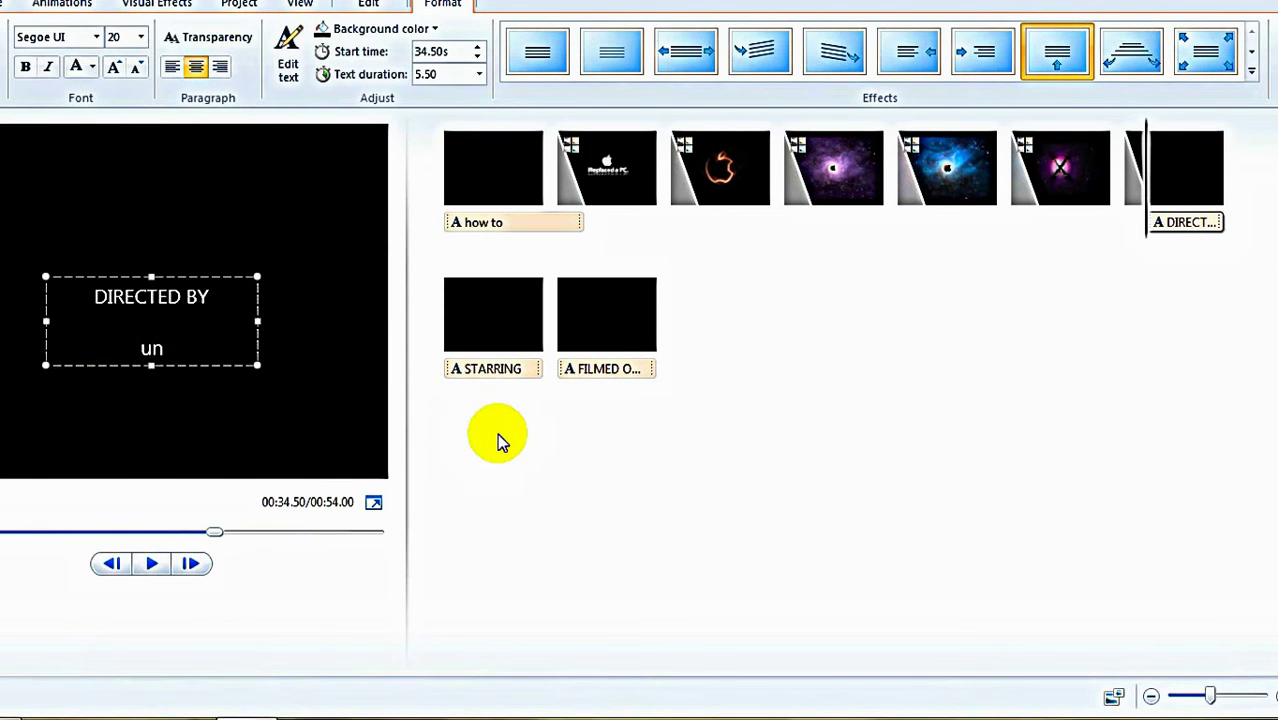
{"action": "type", "text": "know"}
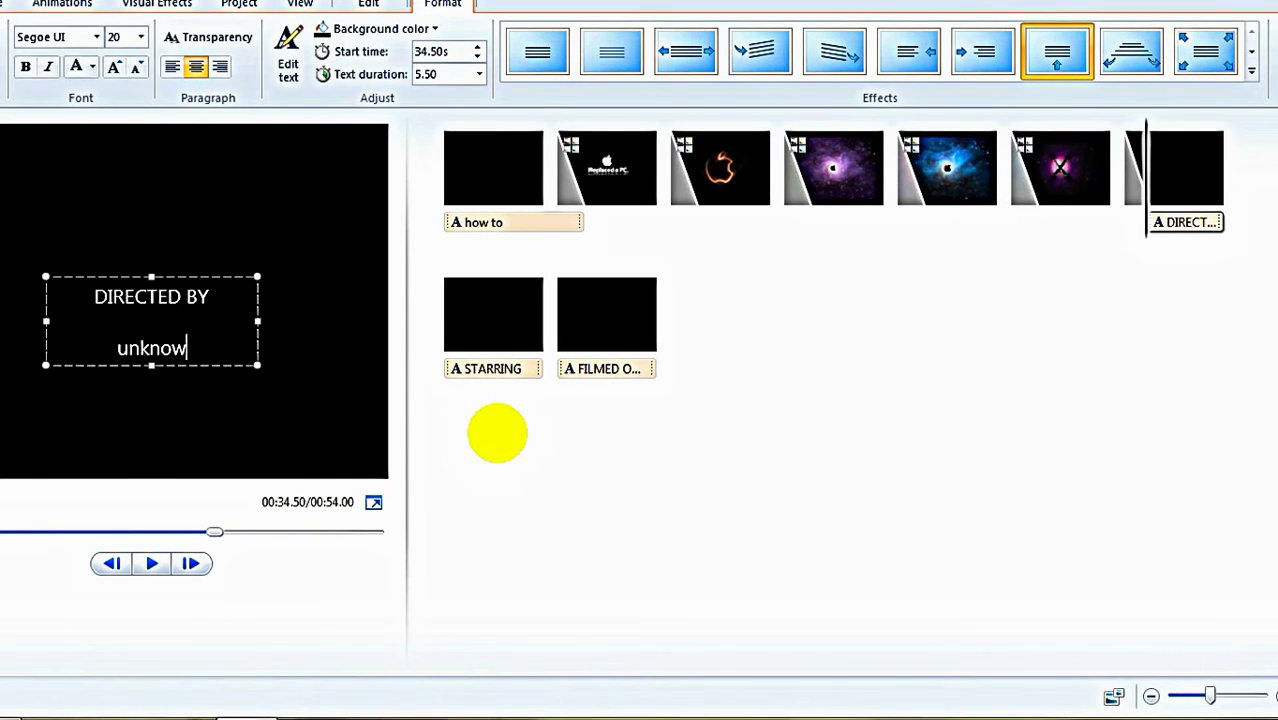
{"action": "type", "text": "n"}
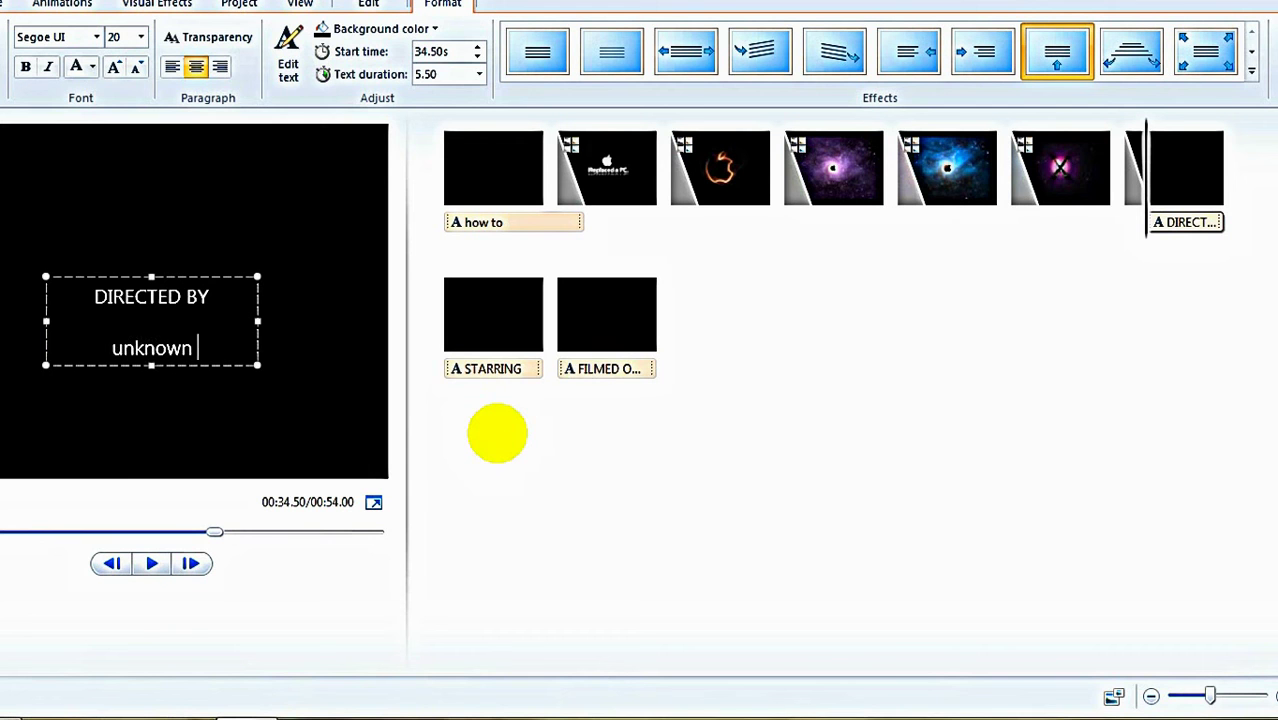
Set the STARRING credit to 'no one' and FILMED ON LOCATION to 'my pc'
{"action": "left_click", "coordinate": [508, 372]}
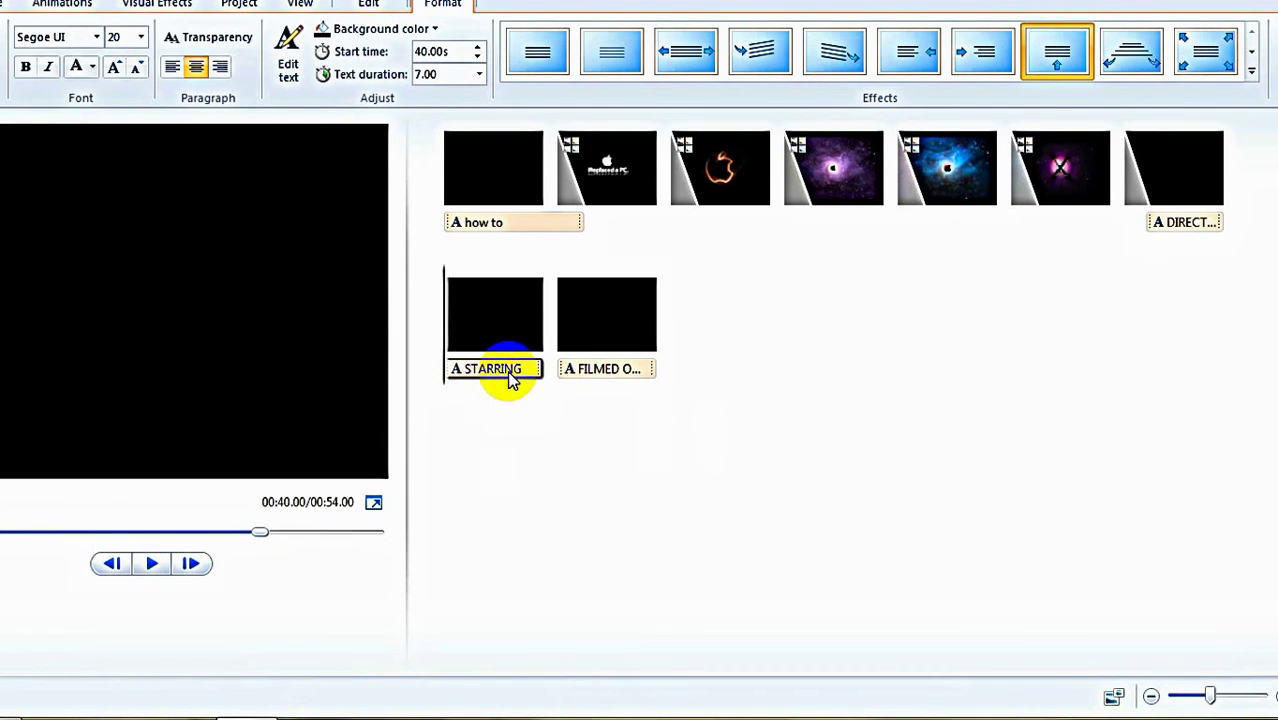
{"action": "left_click", "coordinate": [178, 582]}
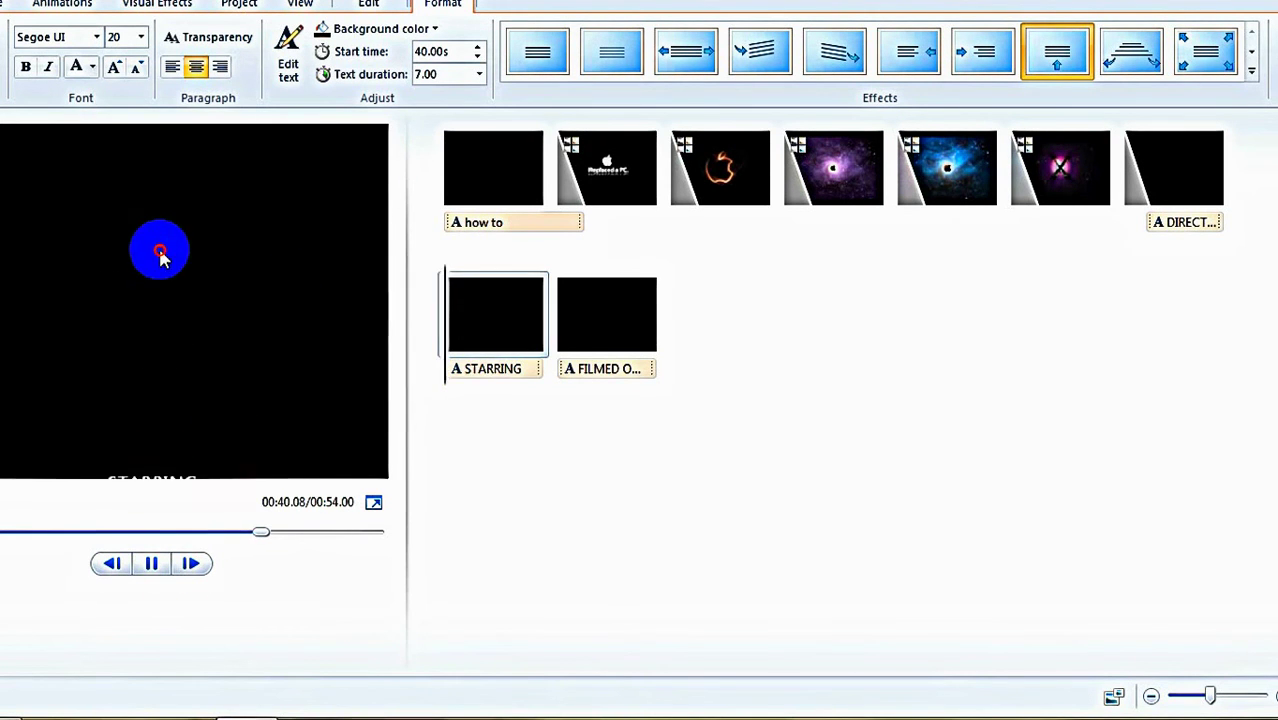
{"action": "left_click", "coordinate": [160, 254]}
{"action": "left_click_drag", "start_coordinate": [128, 350], "coordinate": [556, 338]}
{"action": "key", "text": "BackSpace"}
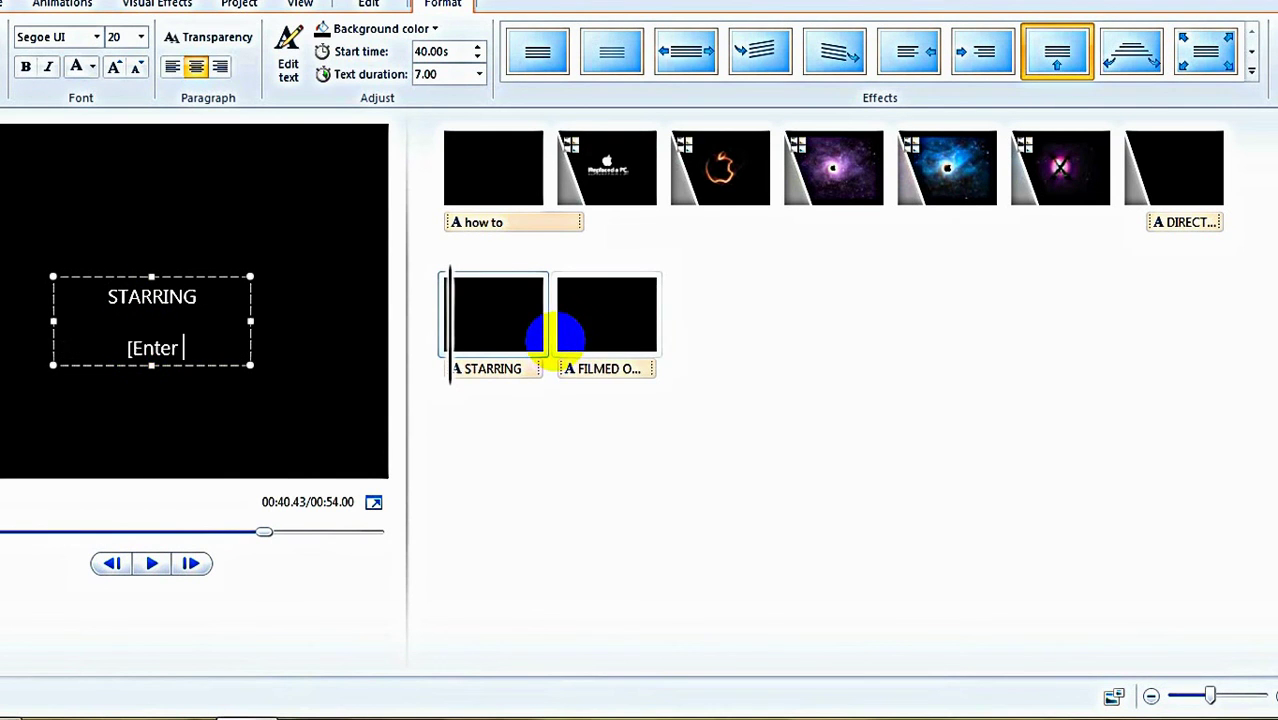
{"action": "key", "text": "BackSpace"}
{"action": "key", "text": "BackSpace"}
{"action": "type", "text": "no one"}
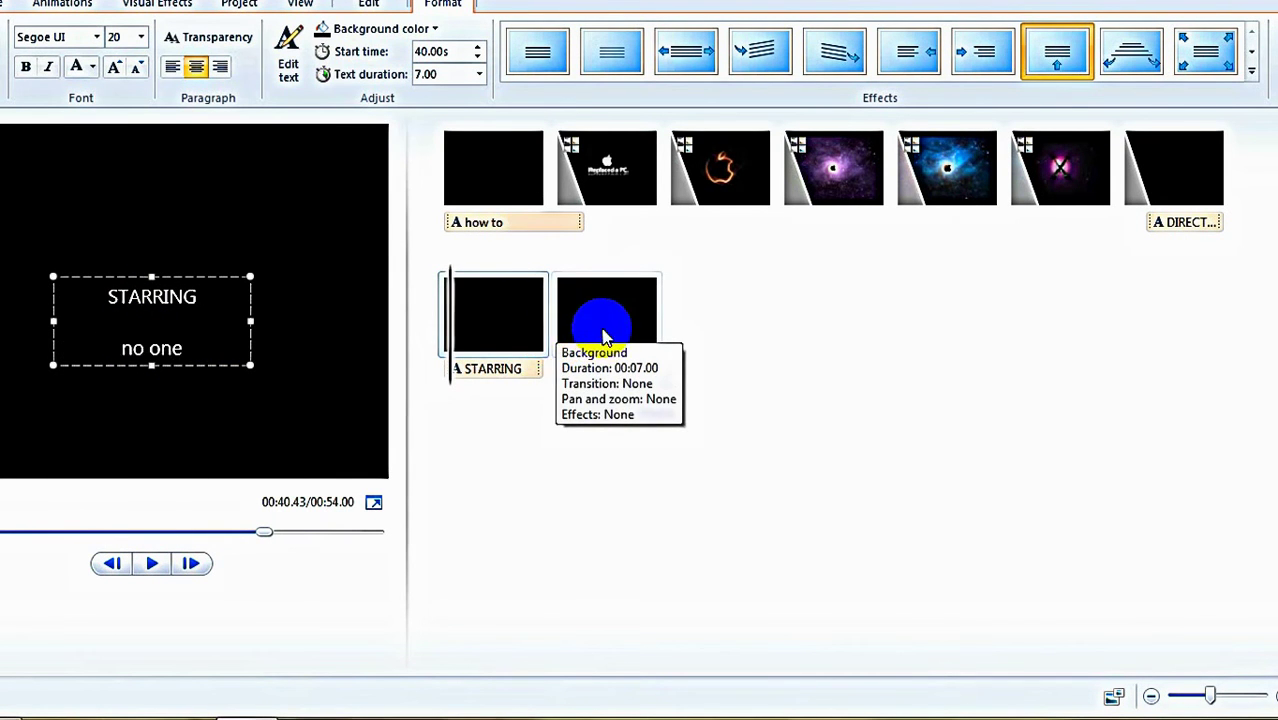
{"action": "left_click", "coordinate": [599, 314]}
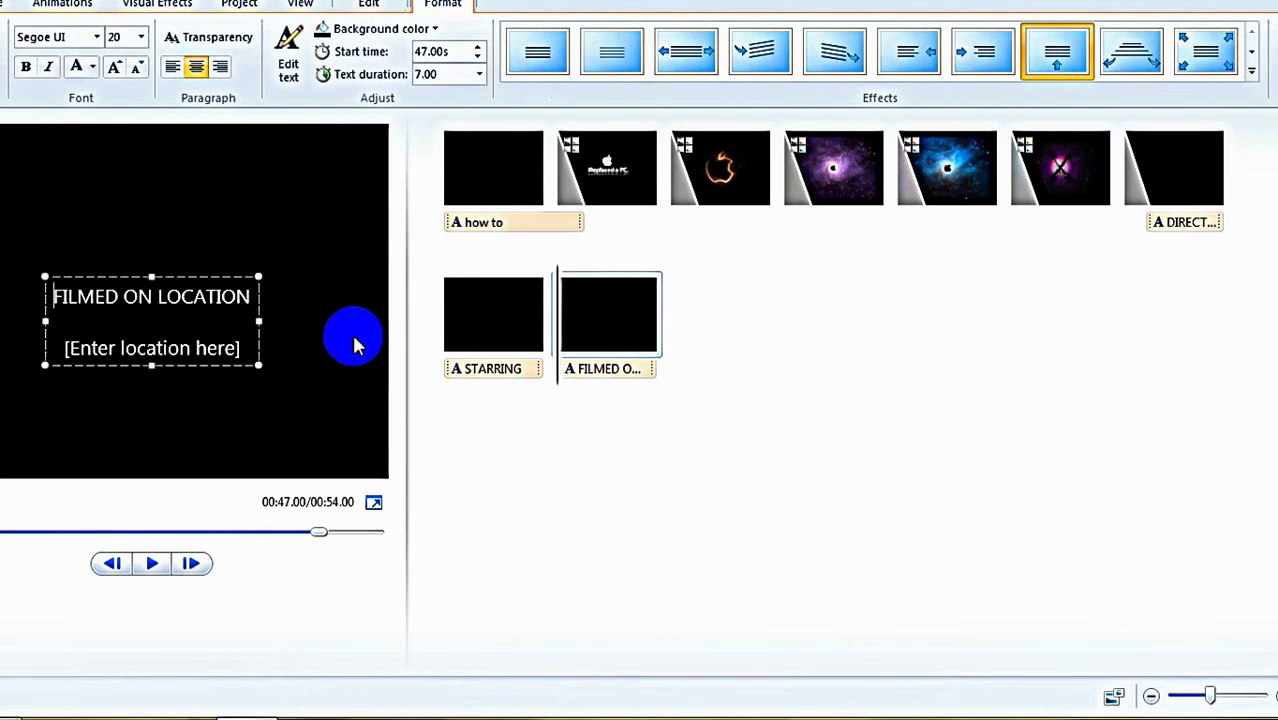
{"action": "left_click_drag", "start_coordinate": [242, 347], "coordinate": [4, 325]}
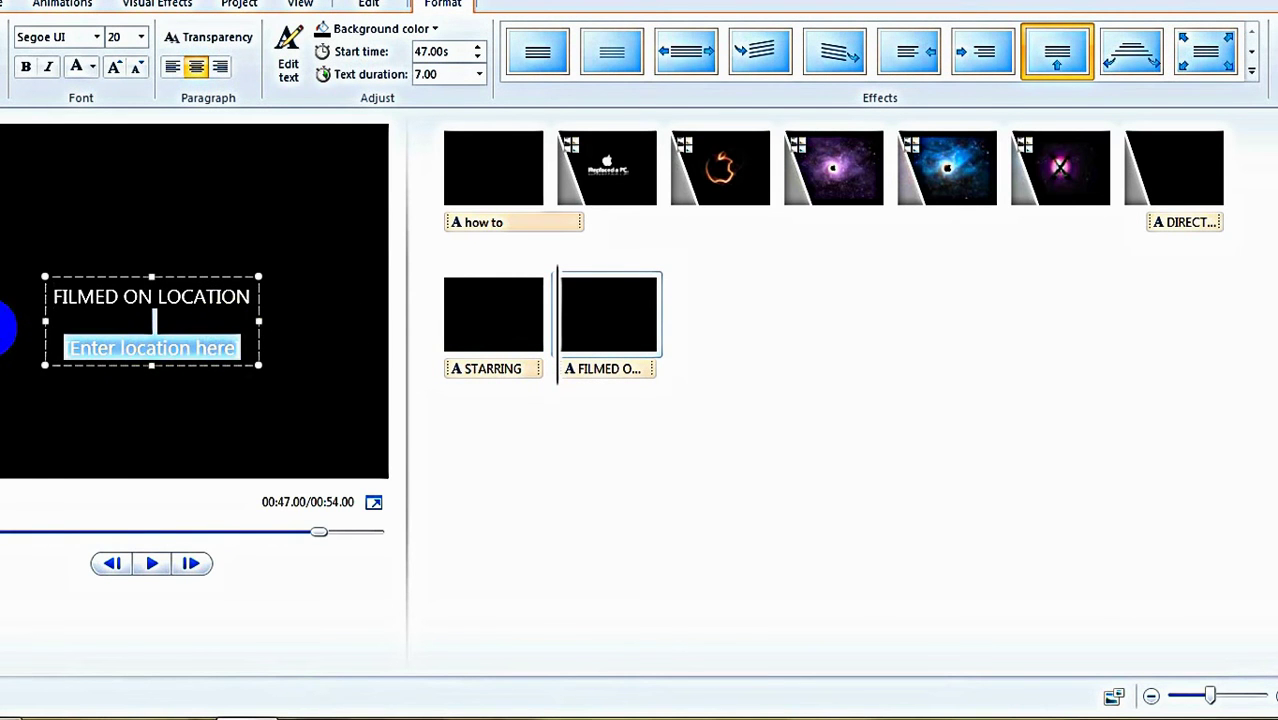
{"action": "type", "text": "my pc"}
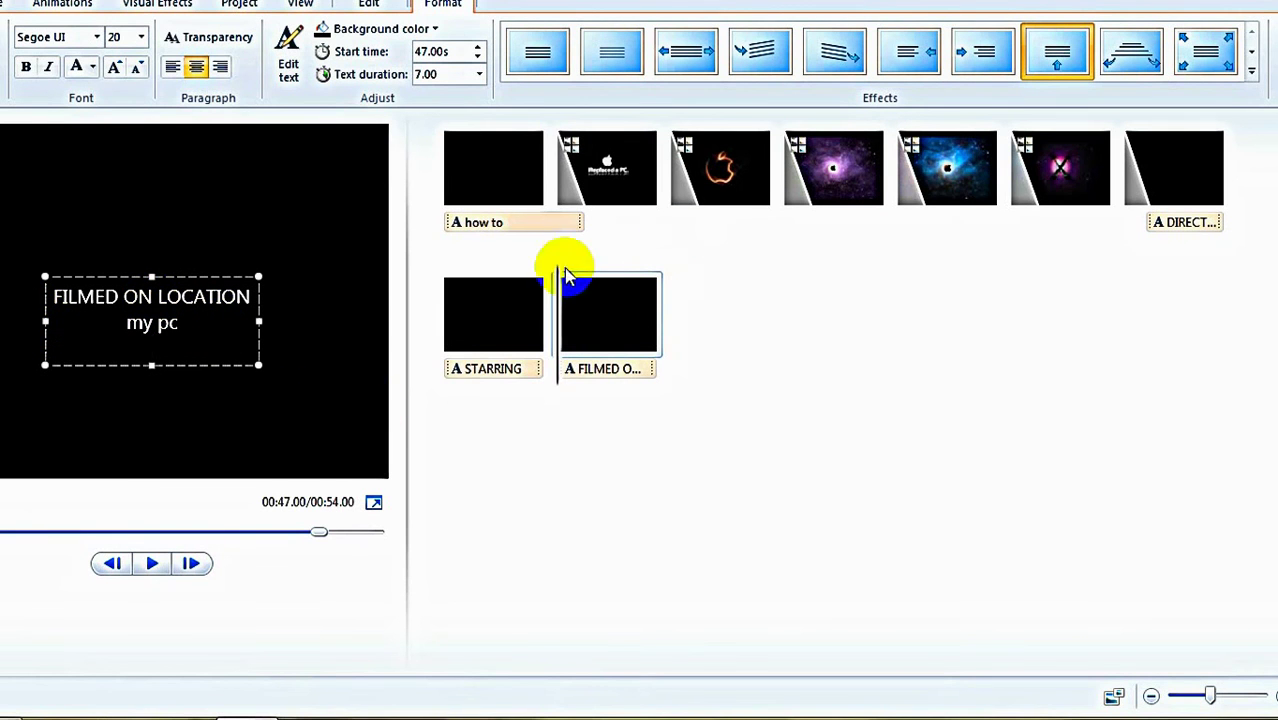
Set the 'how to' title's text duration to 1.00 second and preview from the start
{"action": "left_click", "coordinate": [476, 211]}
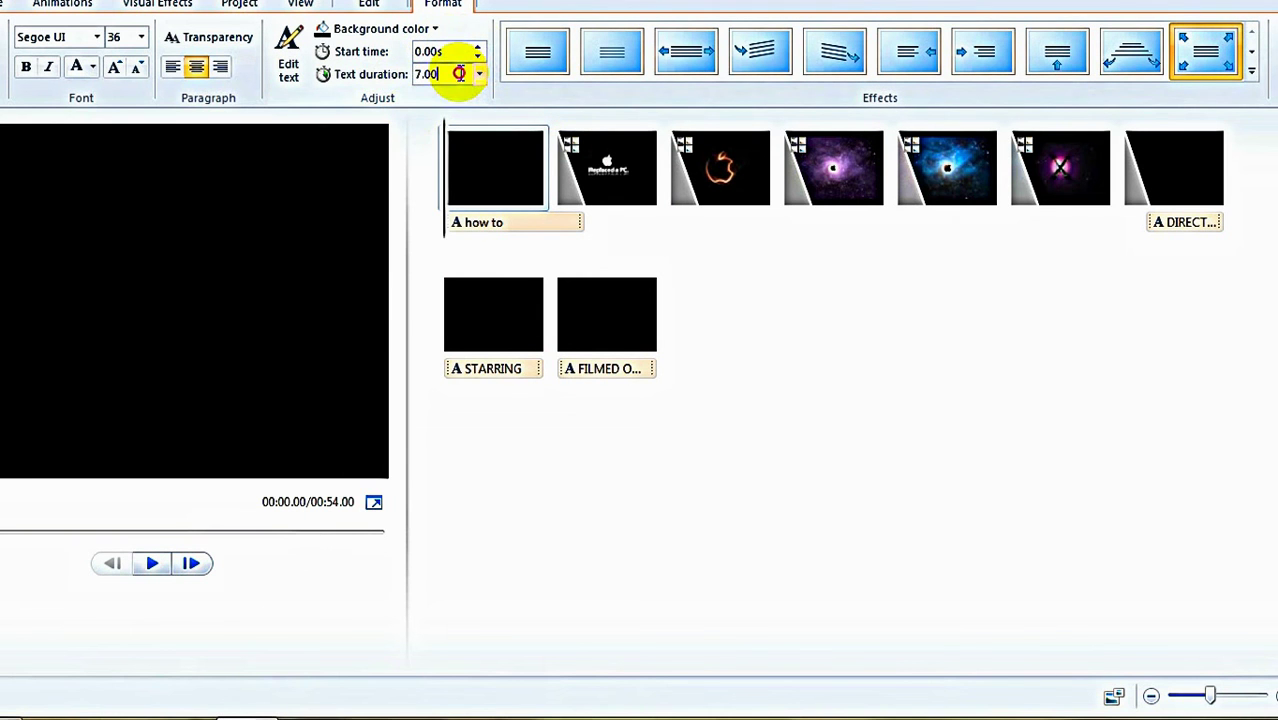
{"action": "left_click_drag", "start_coordinate": [459, 73], "coordinate": [395, 80]}
{"action": "type", "text": "1"}
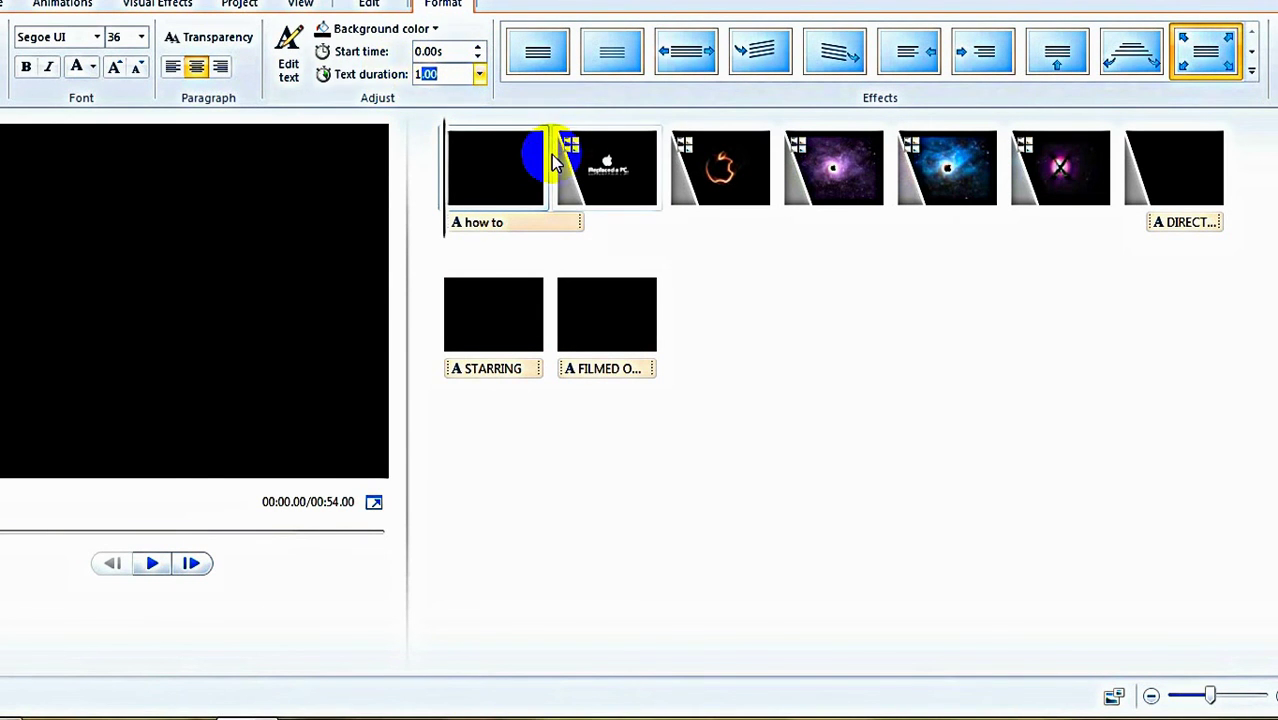
{"action": "key", "text": "Return"}
{"action": "left_click", "coordinate": [605, 155]}
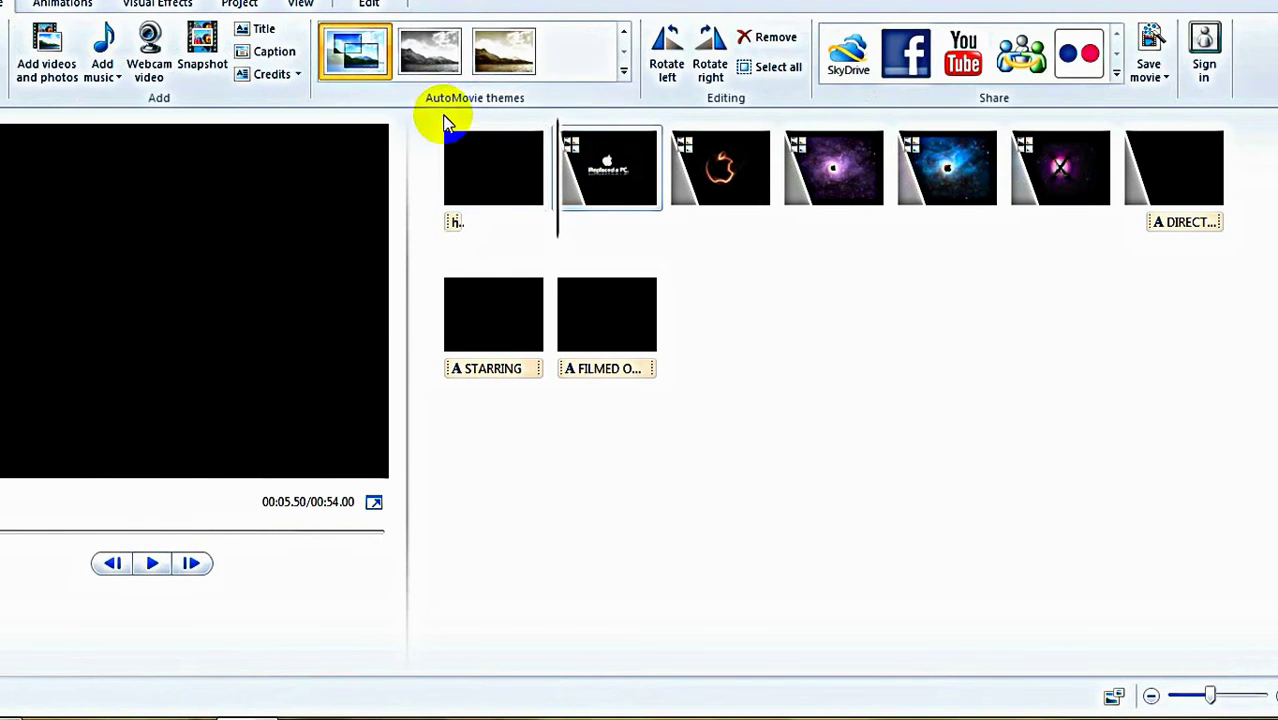
{"action": "left_click", "coordinate": [462, 180]}
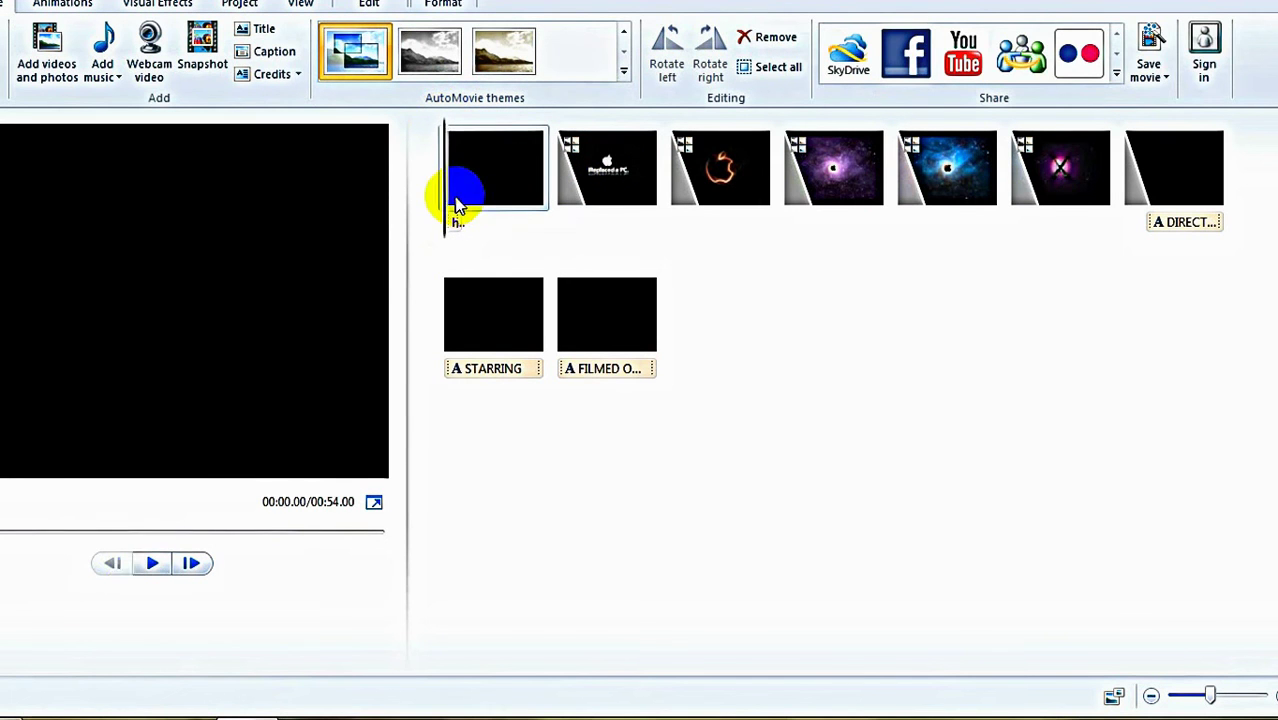
{"action": "left_click", "coordinate": [150, 570]}
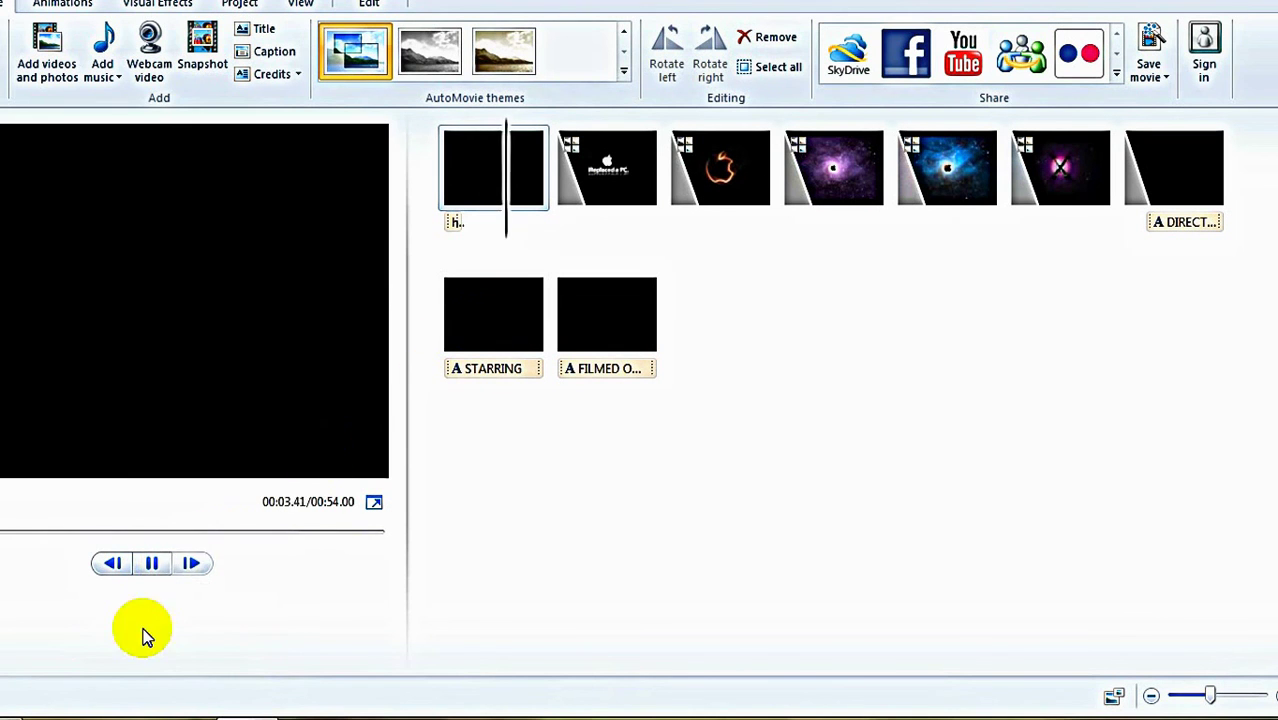
{"action": "left_click", "coordinate": [152, 563]}
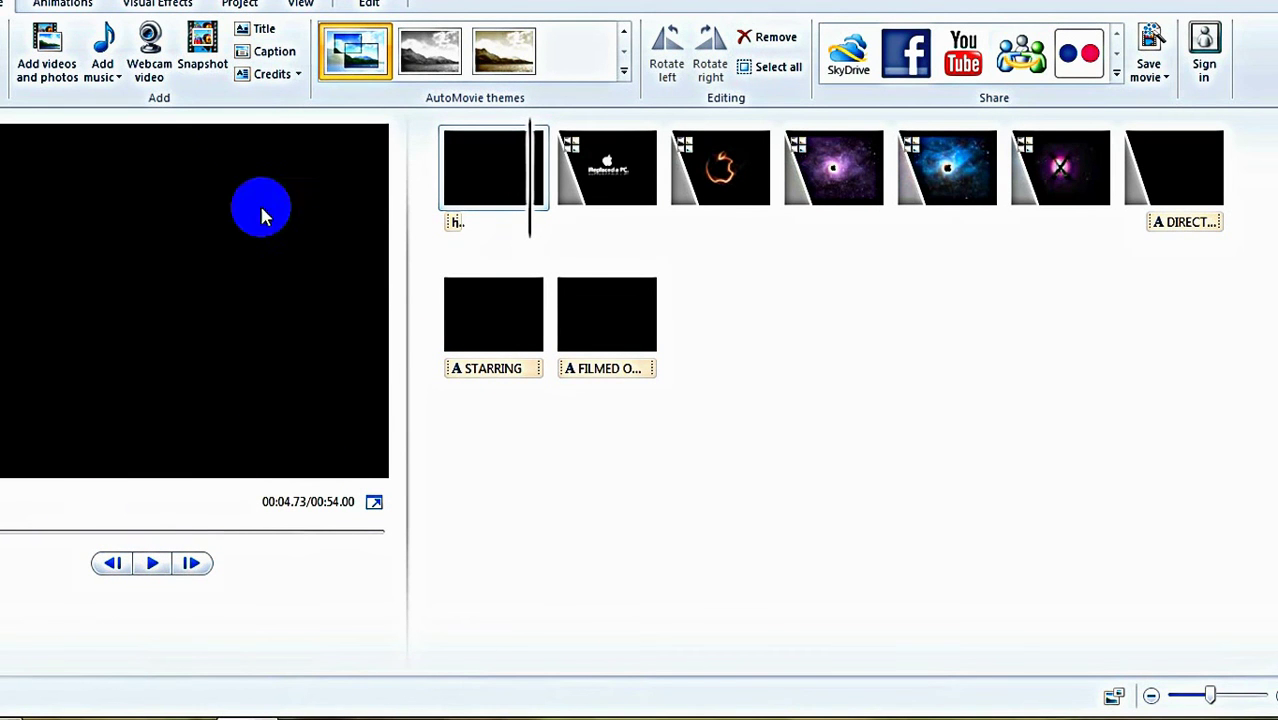
{"action": "left_click", "coordinate": [197, 65]}
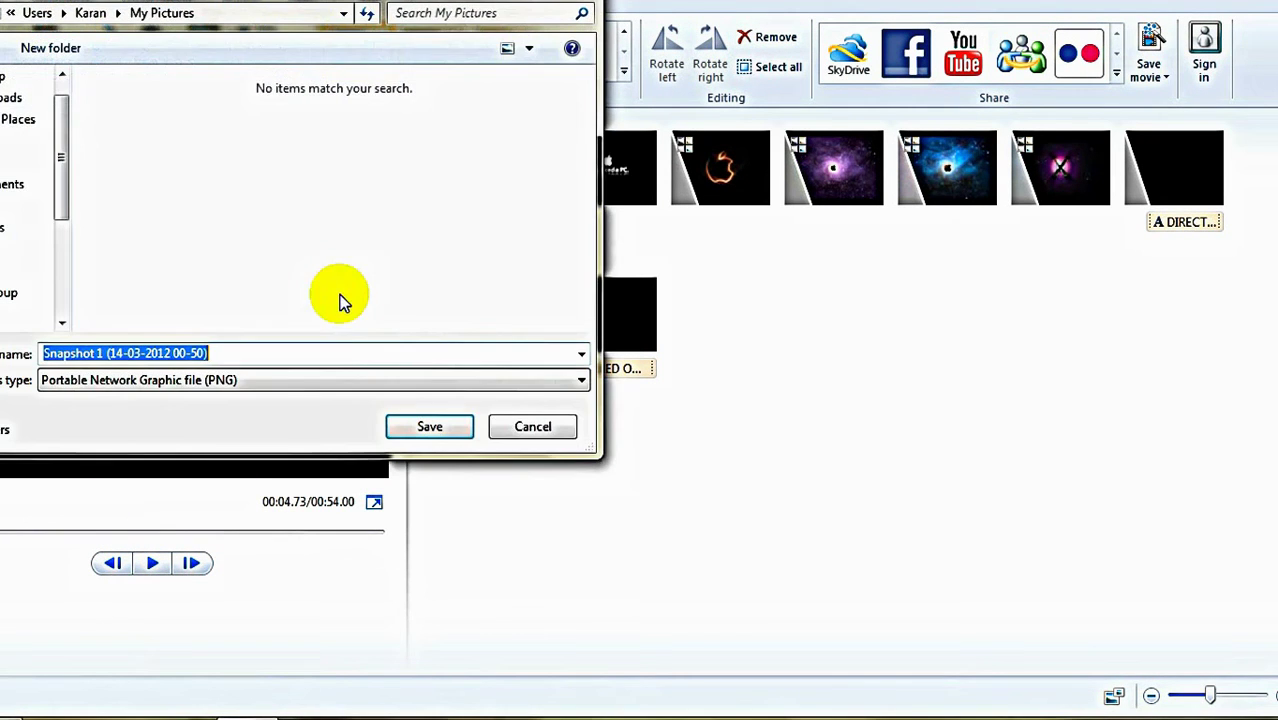
{"action": "left_click", "coordinate": [516, 430]}
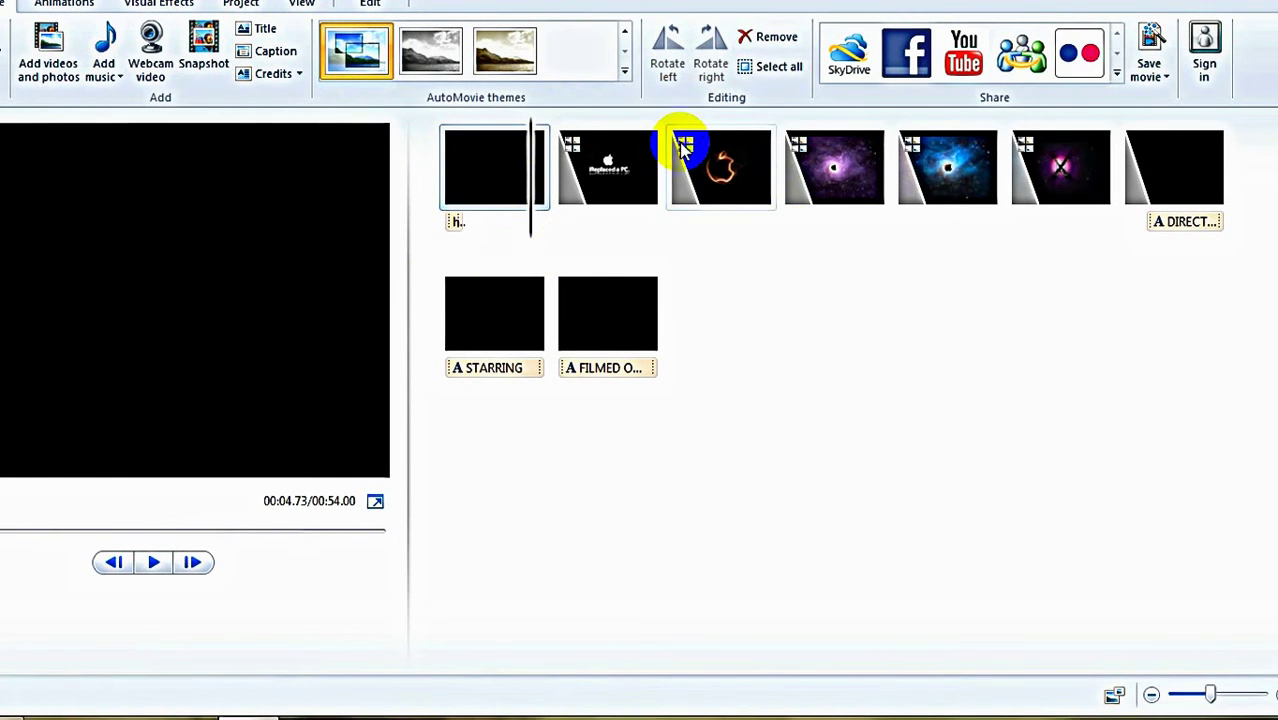
Give clips 1 and 2 mosaic-style transitions and preview them
{"action": "left_click", "coordinate": [80, 7]}
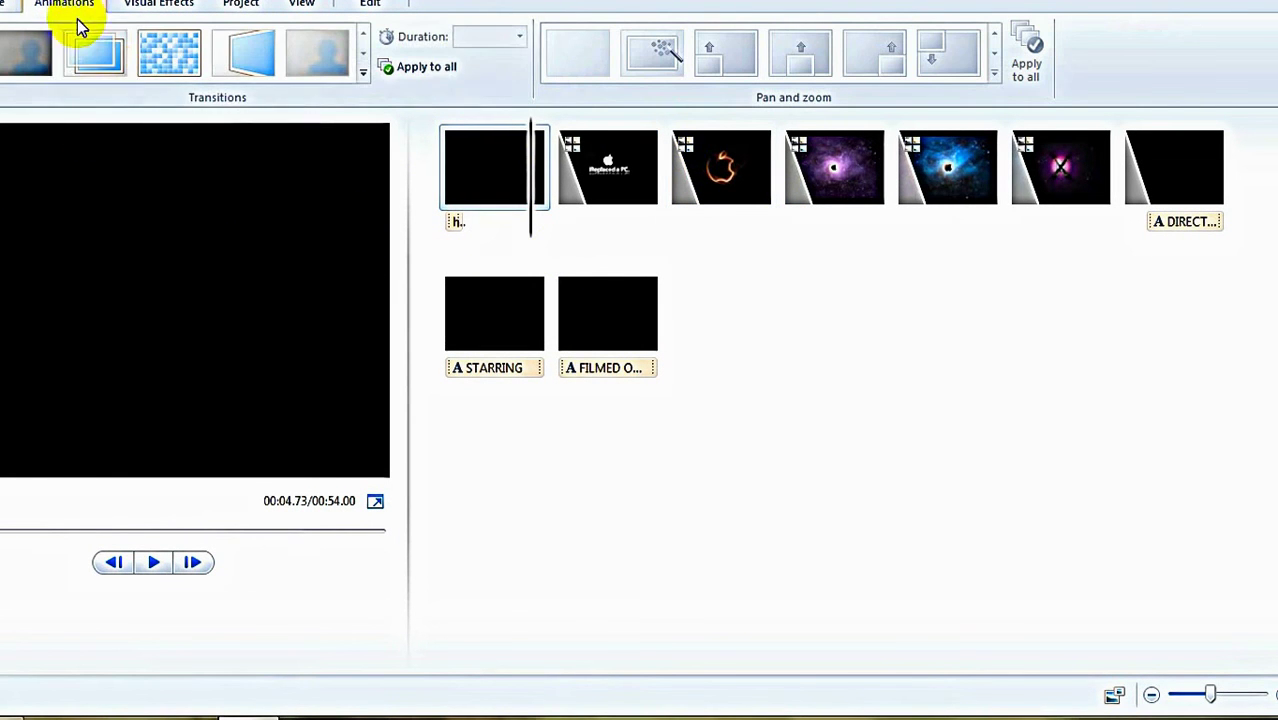
{"action": "left_click", "coordinate": [189, 61]}
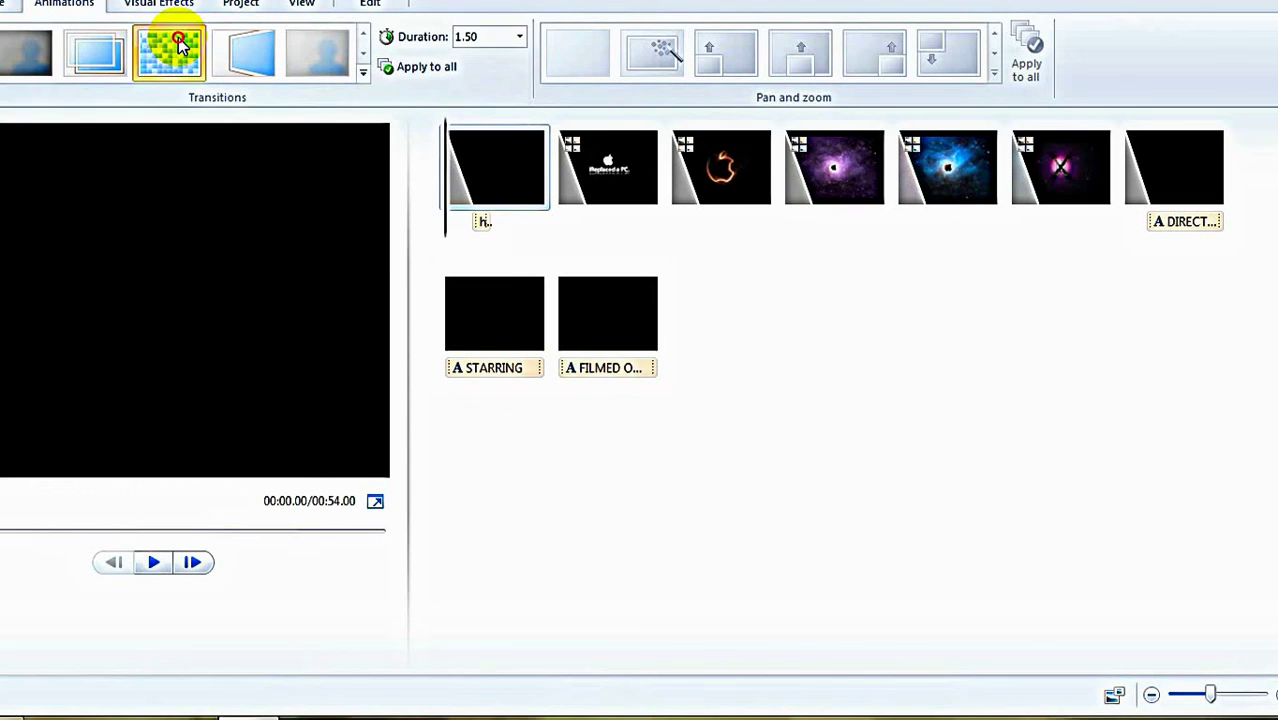
{"action": "left_click", "coordinate": [633, 200]}
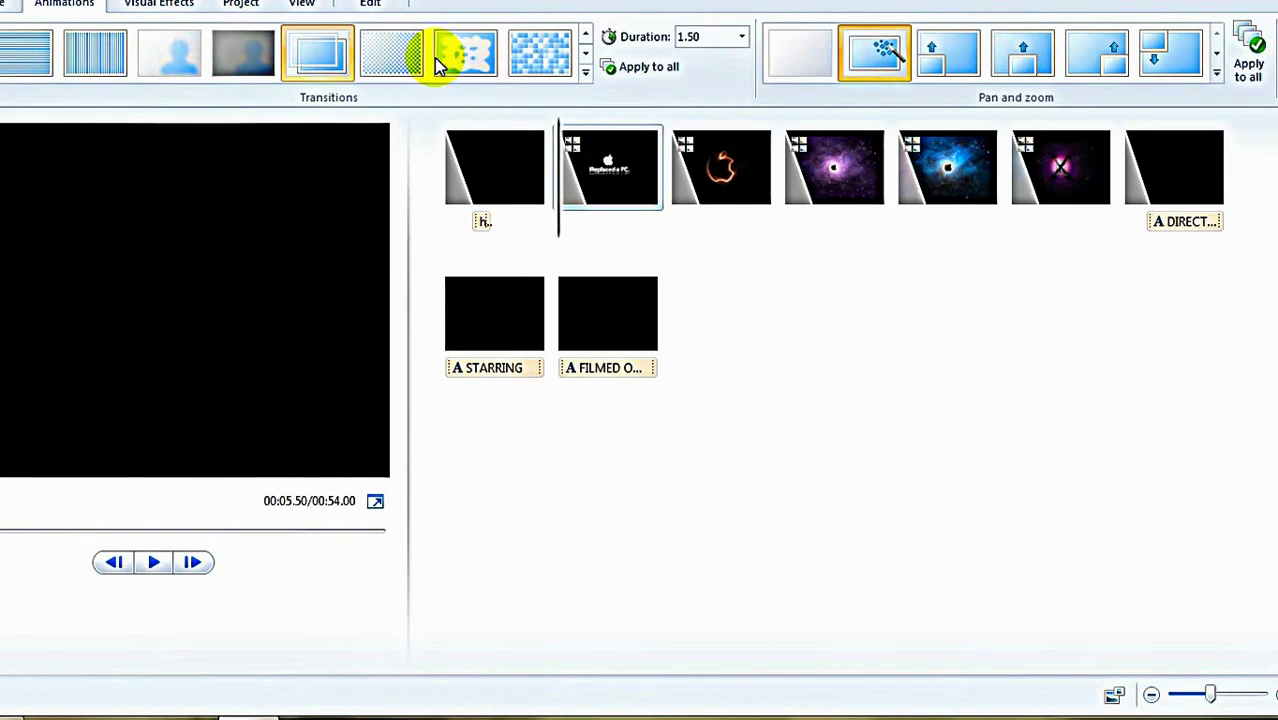
{"action": "left_click", "coordinate": [530, 74]}
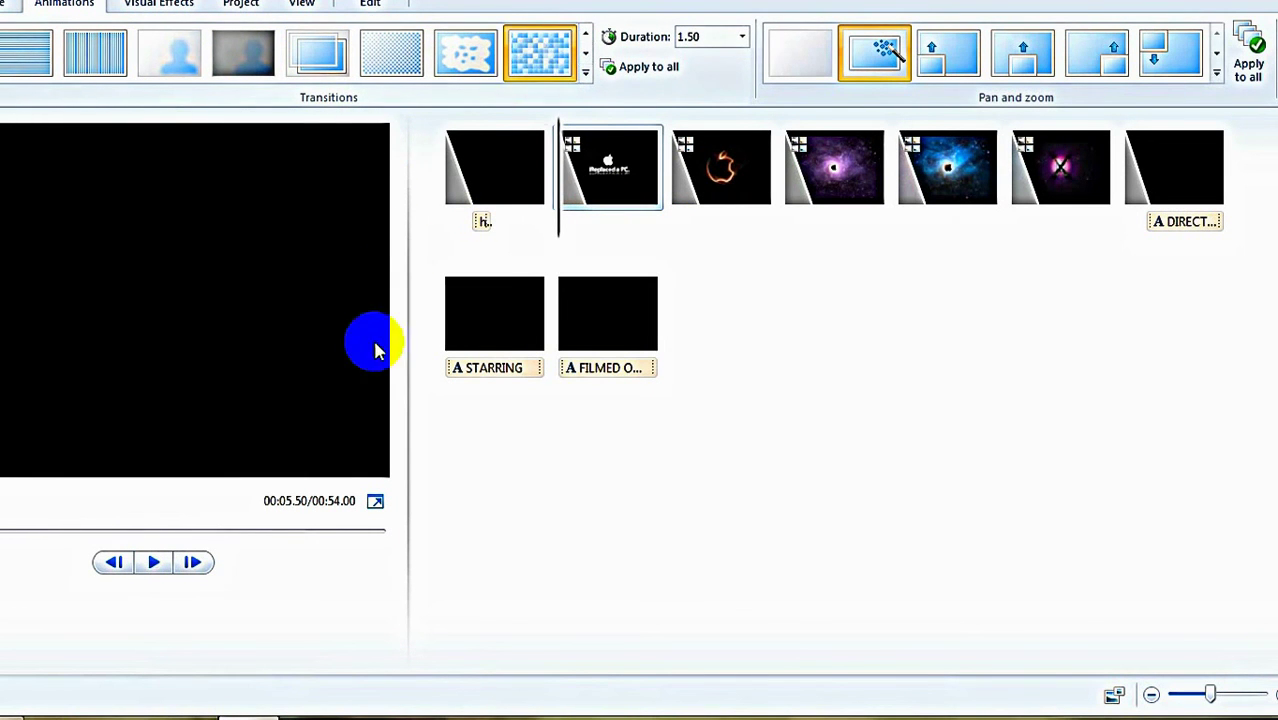
{"action": "left_click", "coordinate": [151, 565]}
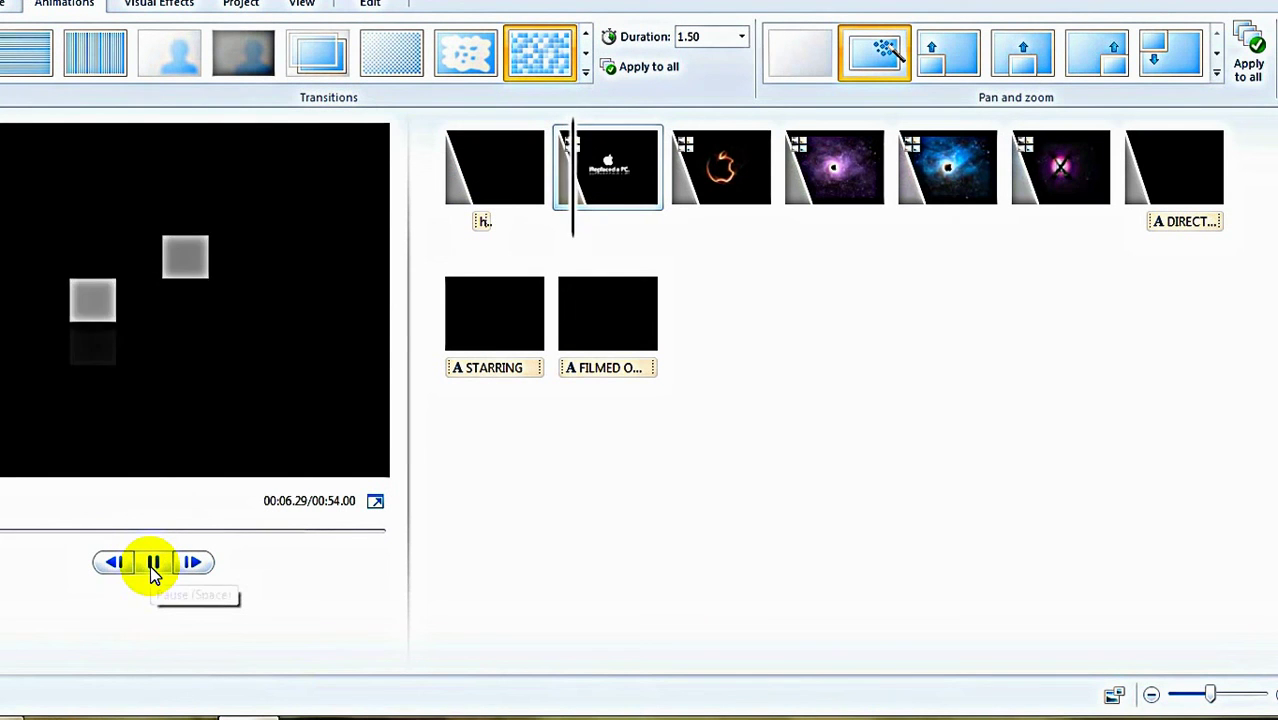
Apply a colour visual effect to the second clip and preview it
{"action": "left_click", "coordinate": [157, 8]}
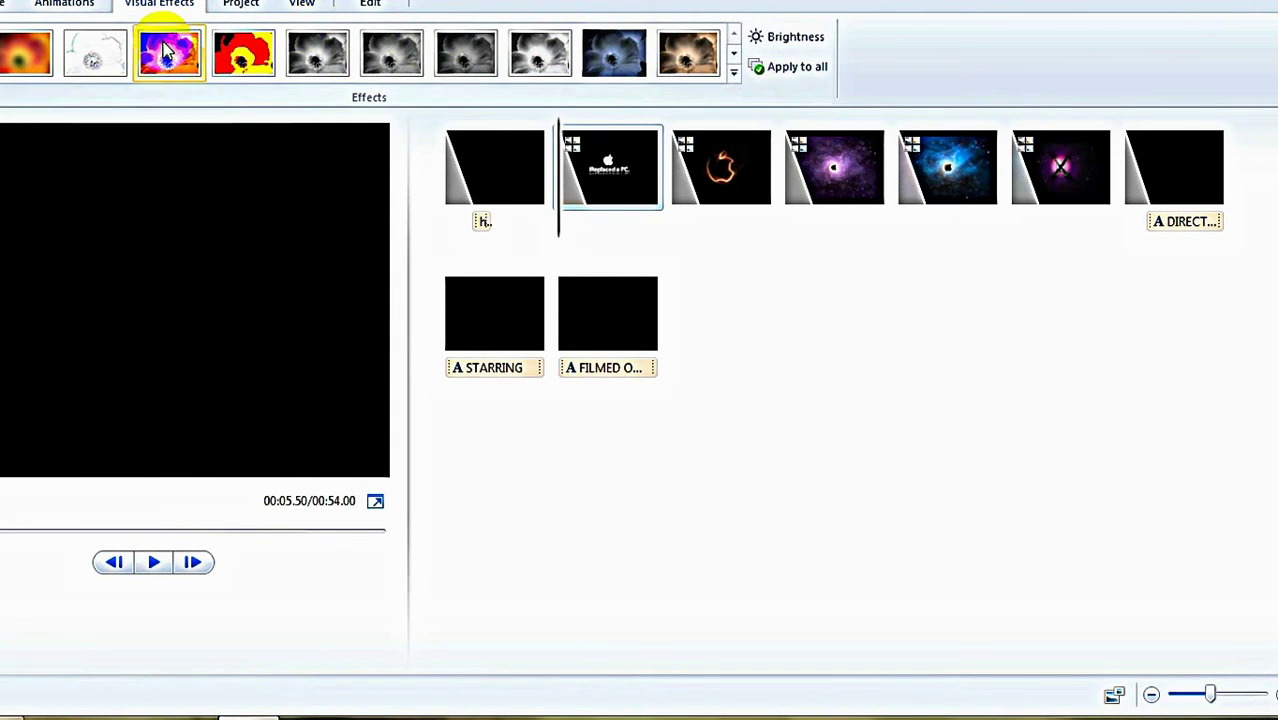
{"action": "left_click", "coordinate": [245, 55]}
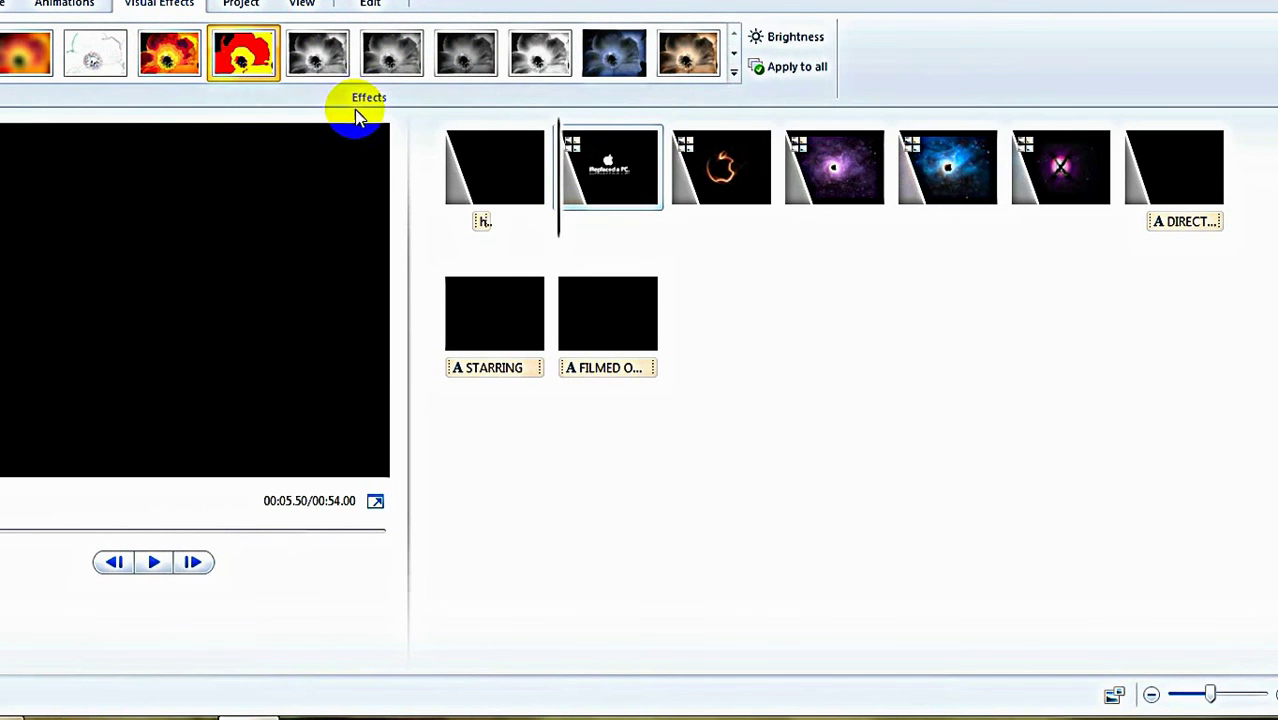
{"action": "left_click", "coordinate": [150, 564]}
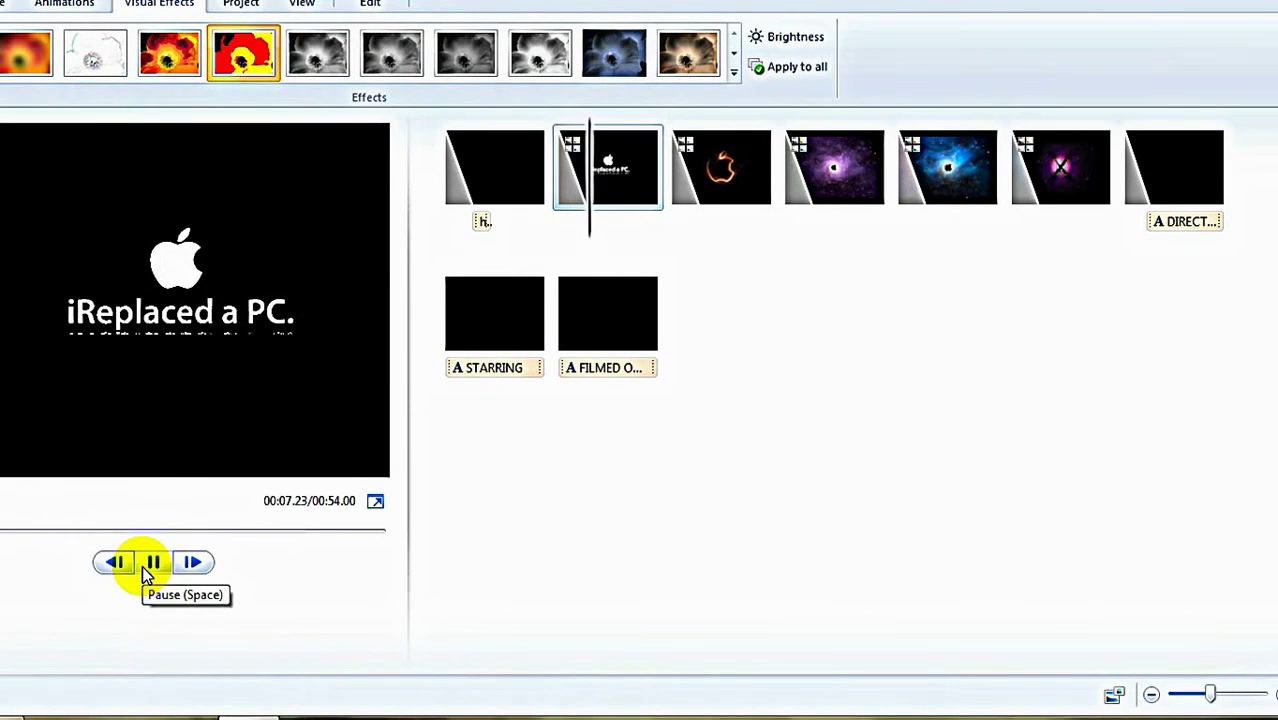
{"action": "left_click", "coordinate": [241, 5]}
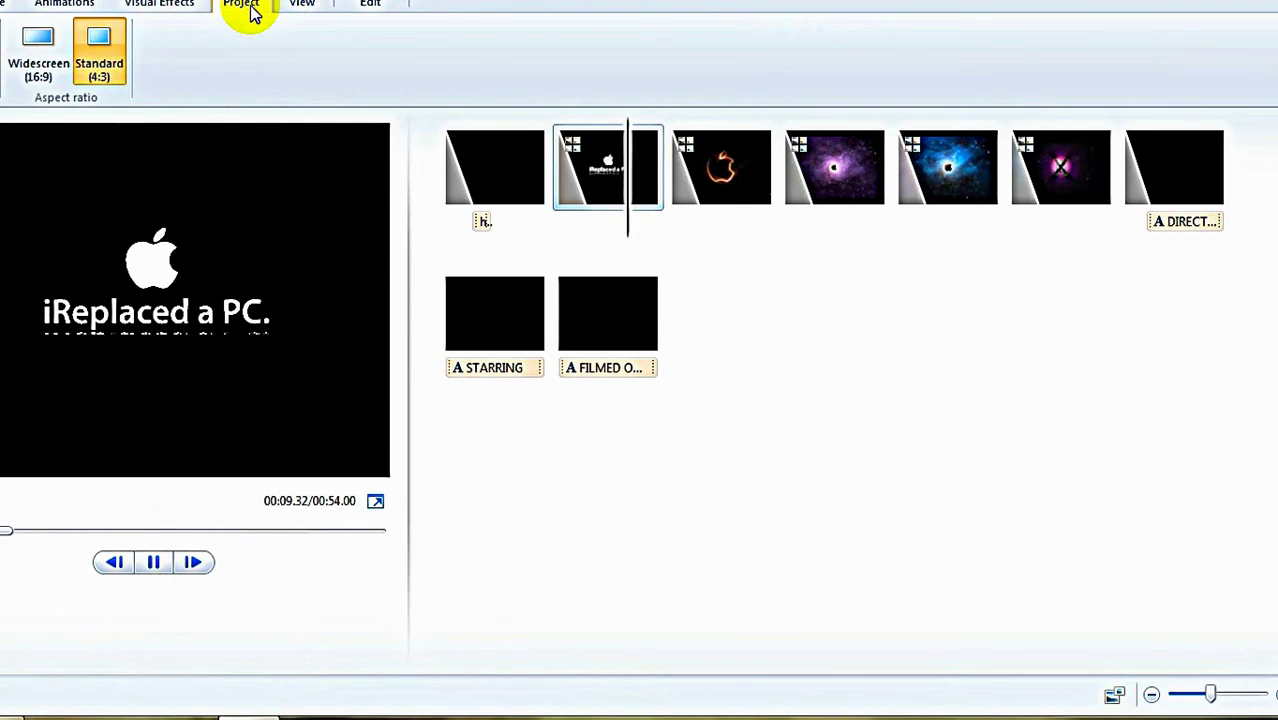
{"action": "left_click", "coordinate": [46, 86]}
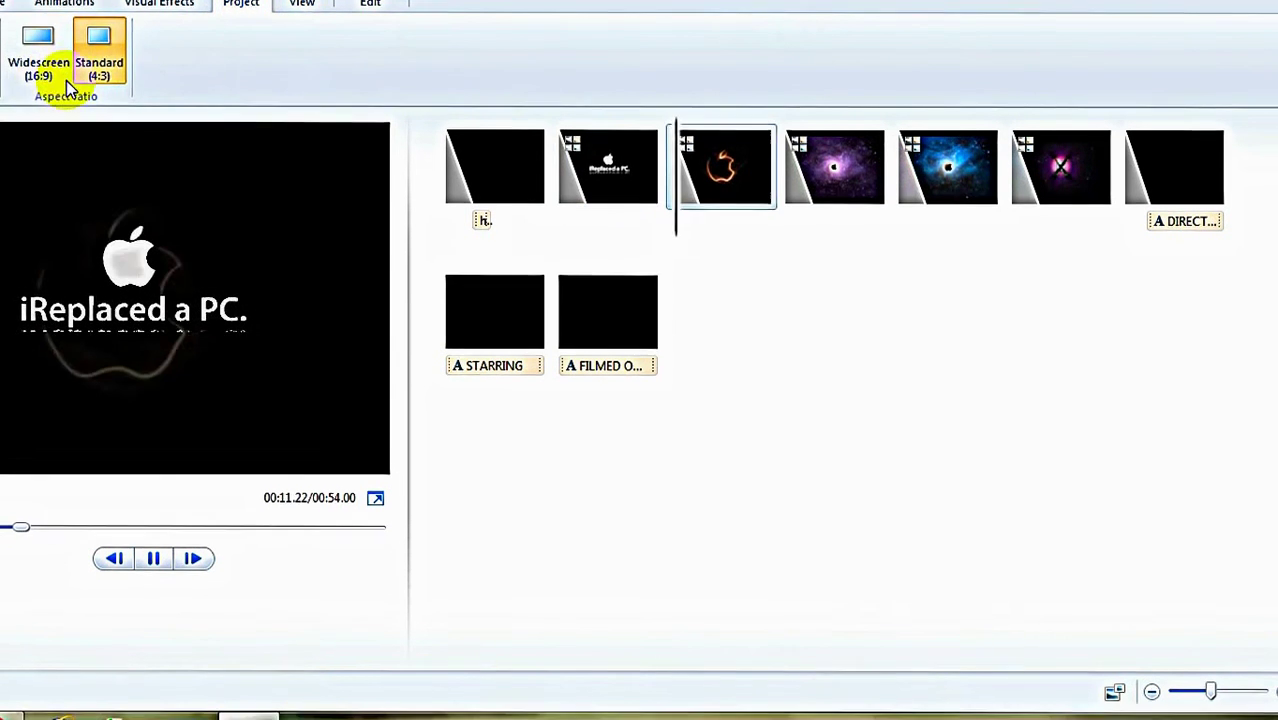
{"action": "left_click", "coordinate": [100, 72]}
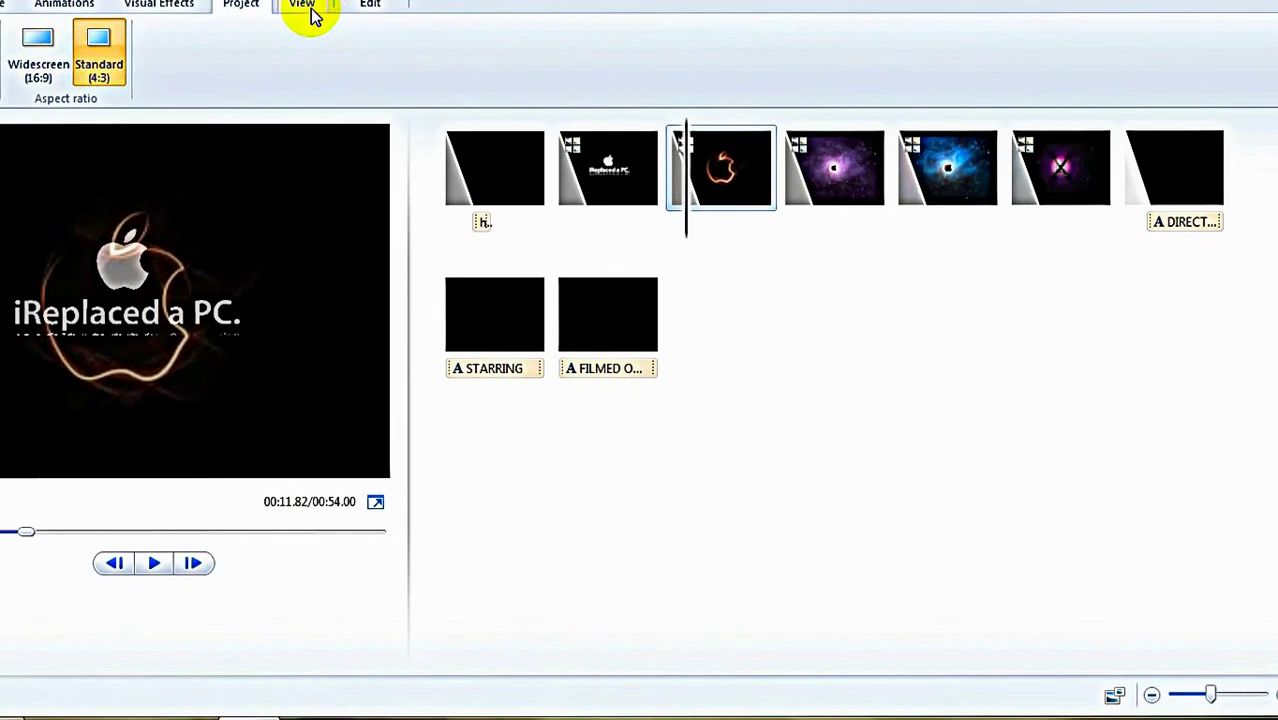
{"action": "left_click", "coordinate": [308, 8]}
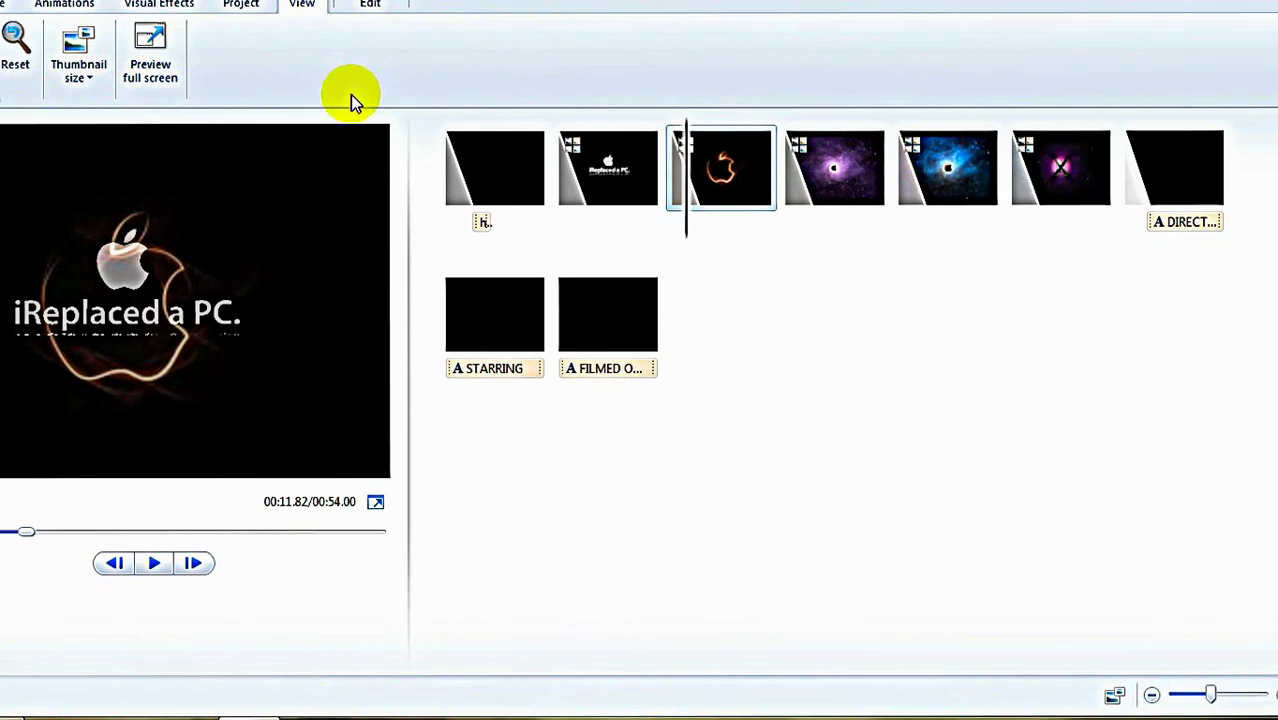
{"action": "left_click", "coordinate": [372, 8]}
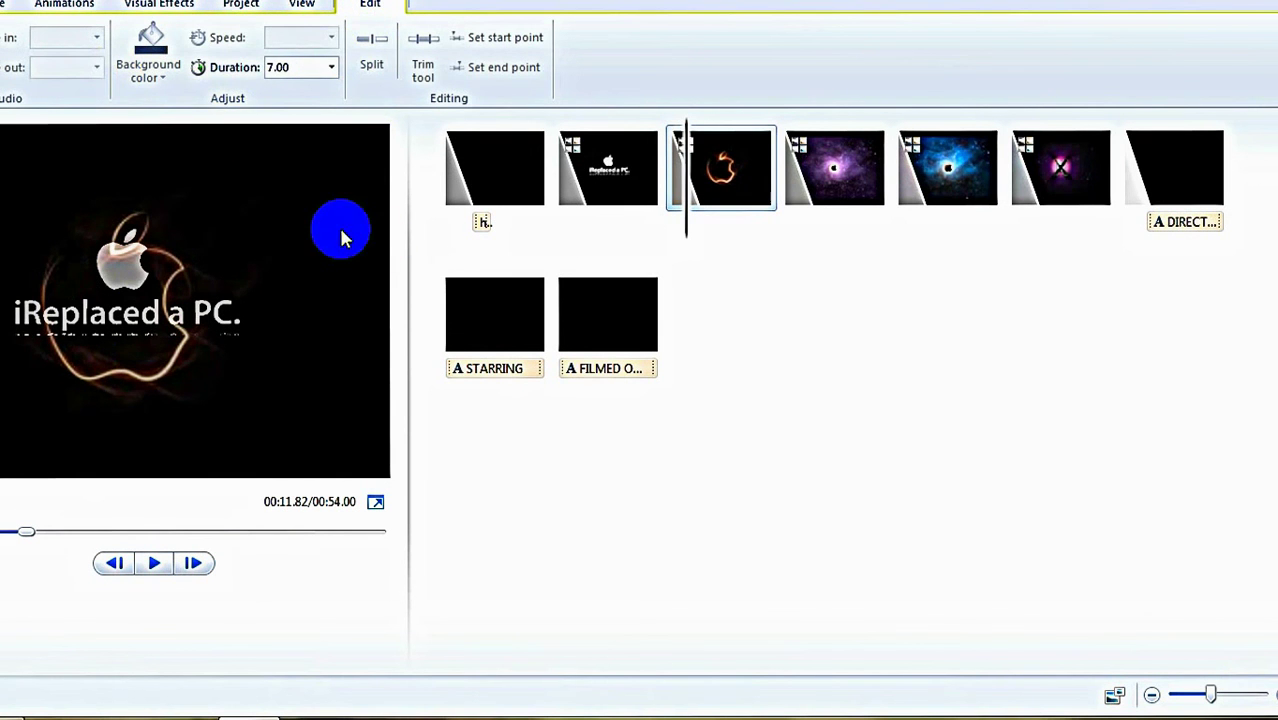
{"action": "key", "text": "alt+f"}
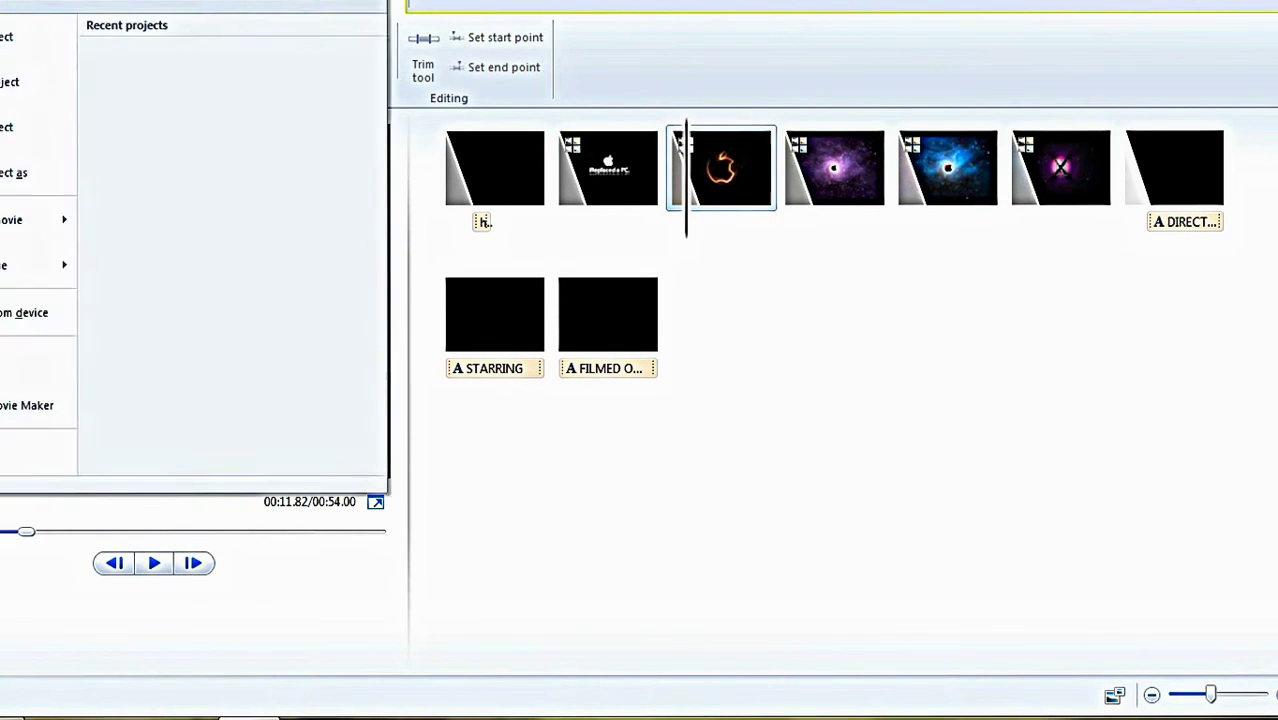
{"action": "left_click", "coordinate": [5, 255]}
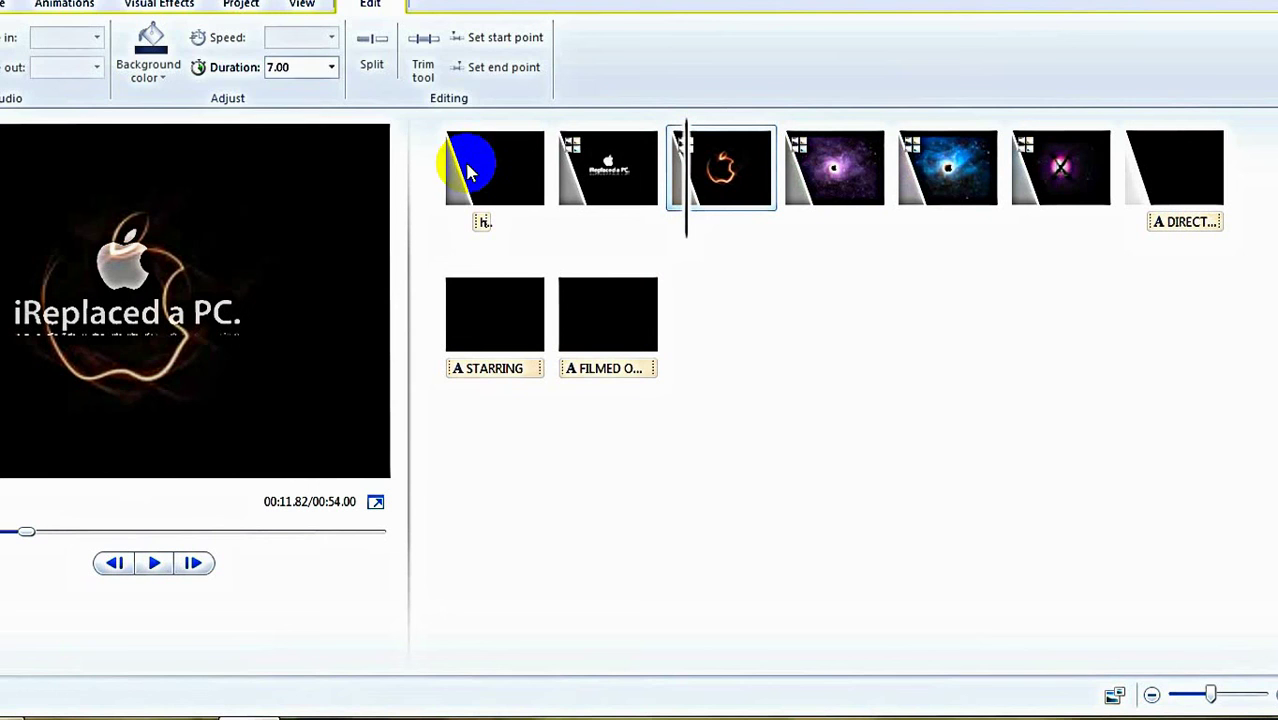
{"action": "left_click", "coordinate": [3, 5]}
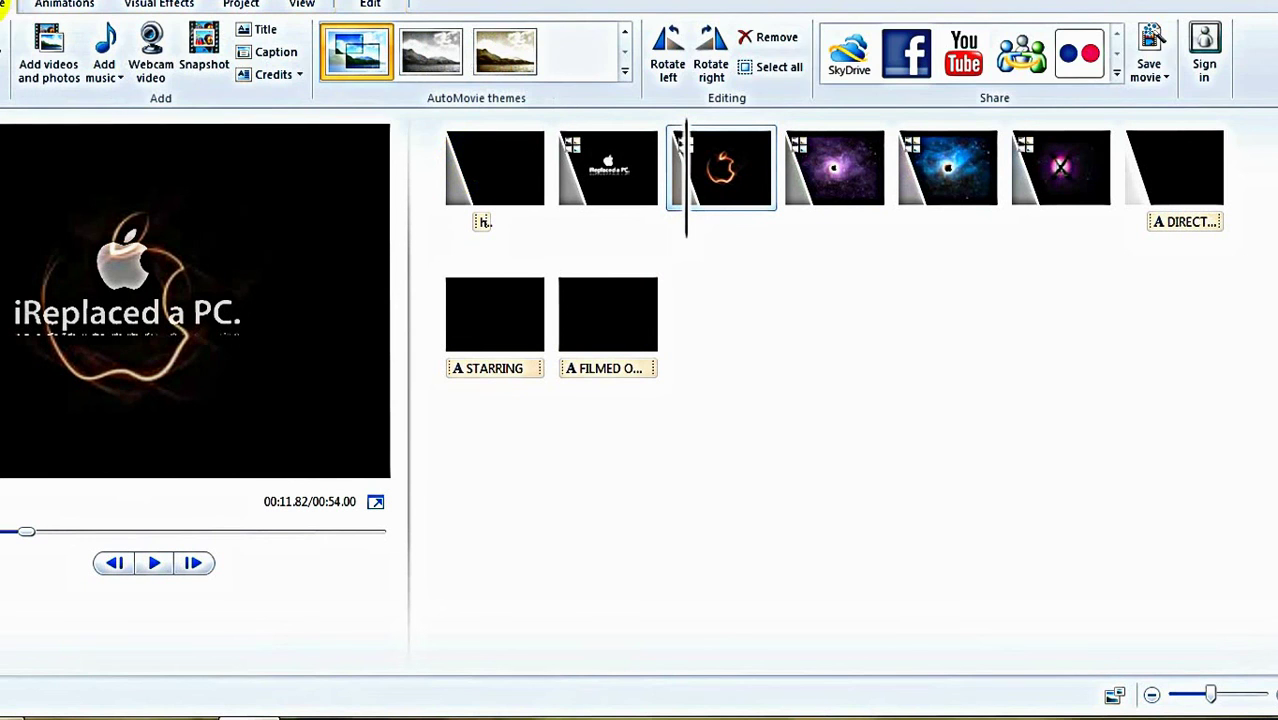
{"action": "left_click", "coordinate": [1165, 70]}
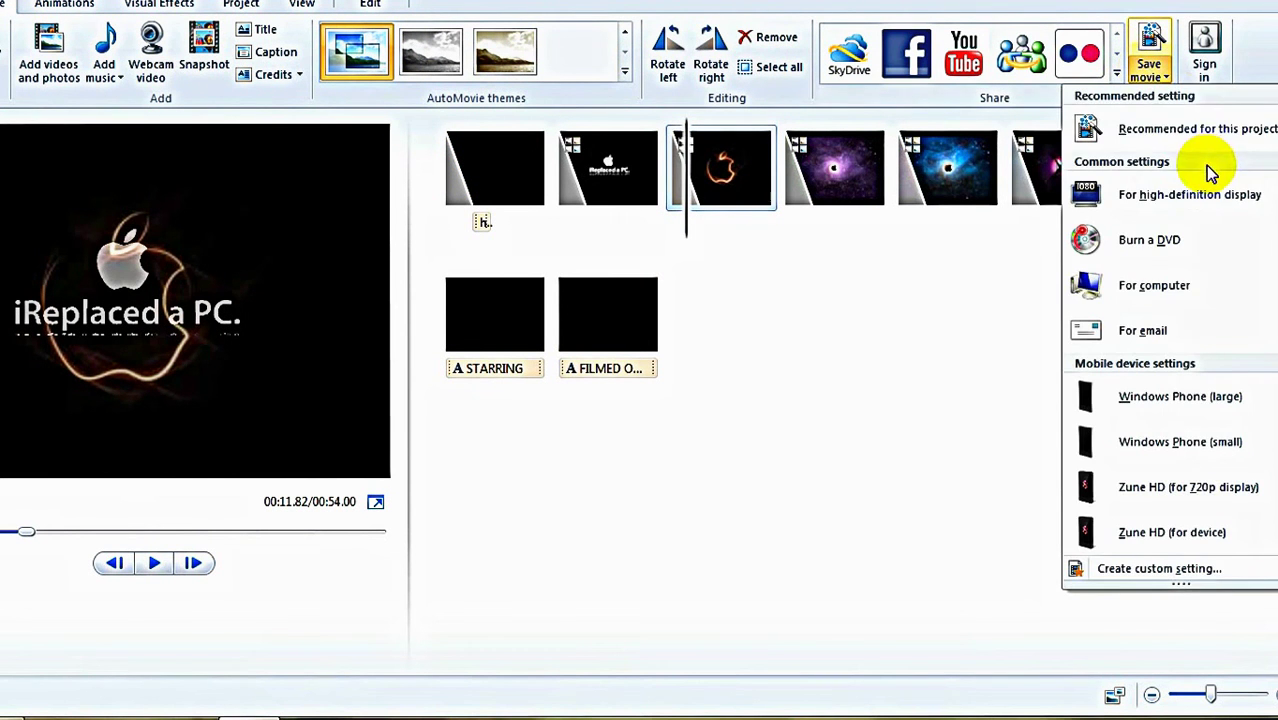